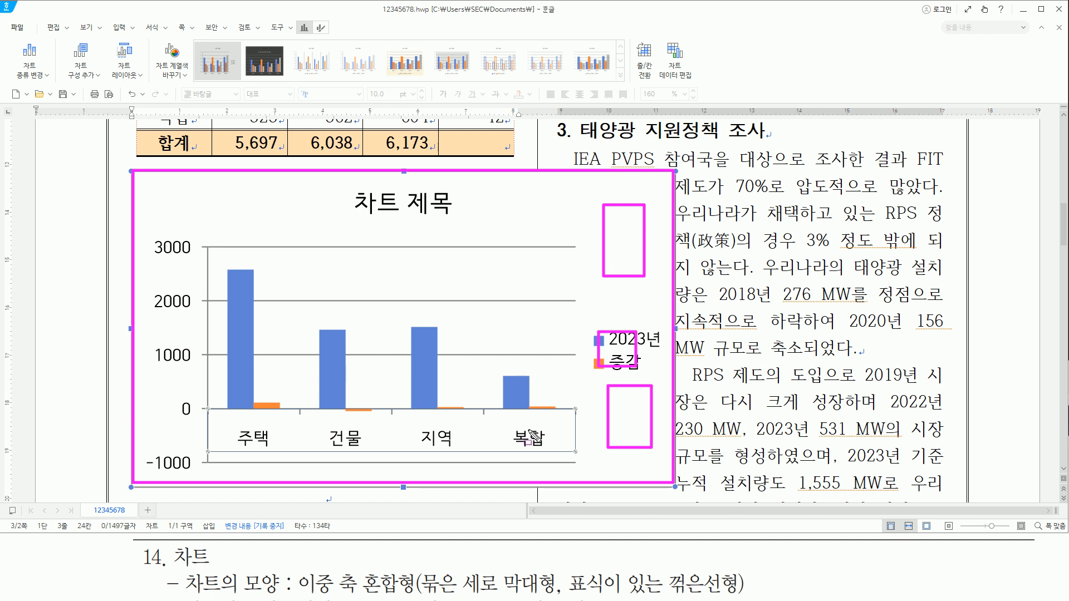
drag(420, 318, 439, 382)
drag(377, 196, 426, 214)
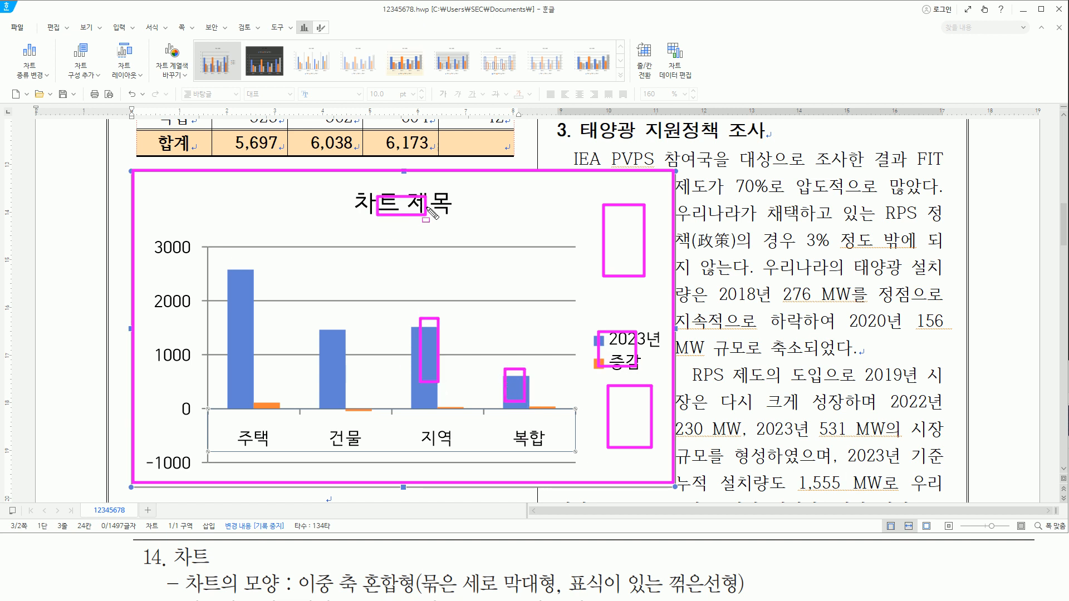
drag(158, 233, 191, 331)
drag(233, 432, 277, 437)
drag(347, 437, 498, 452)
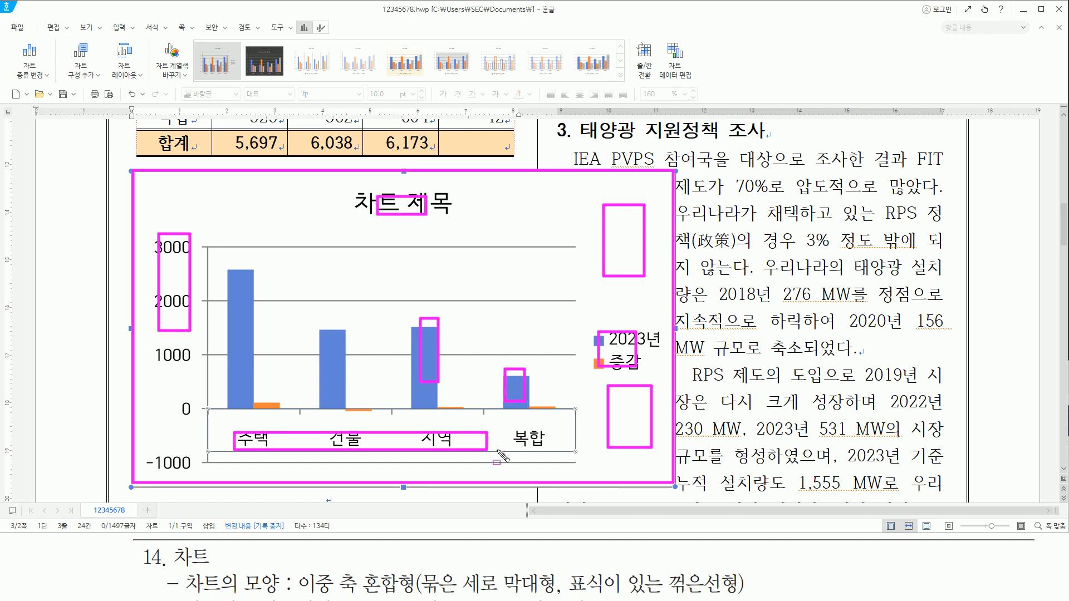
key(Escape)
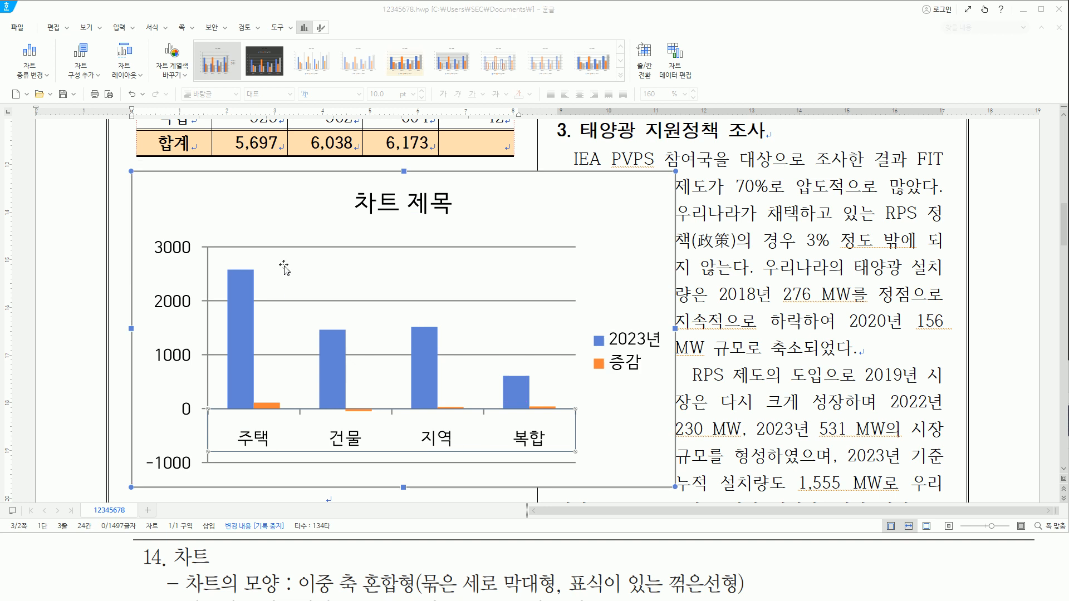
Step: Open the chart's object properties and select the "증감" data series as the element to edit
click(267, 200)
double_click(267, 199)
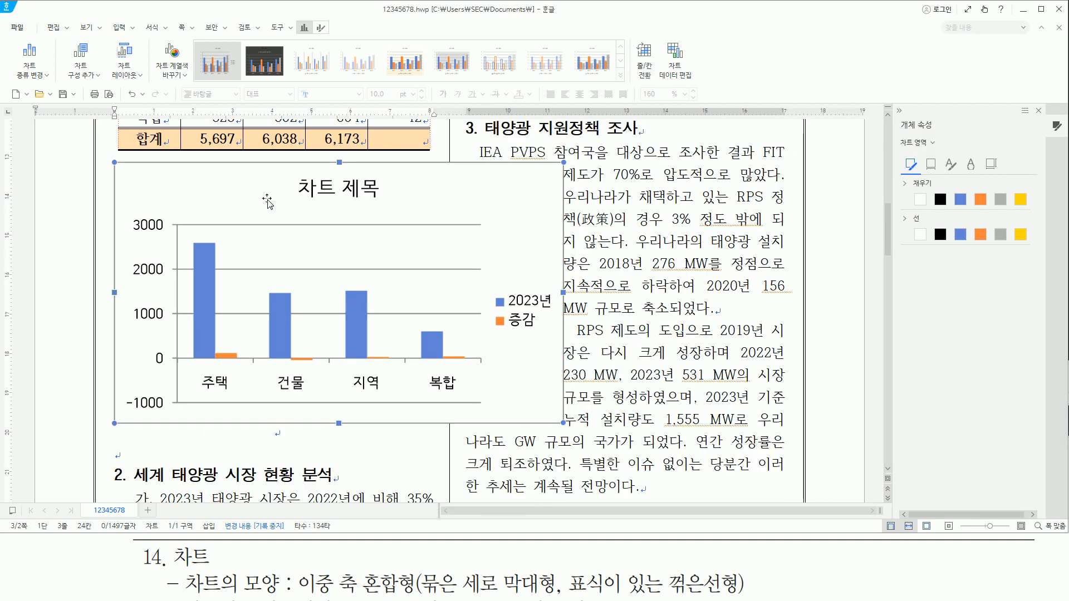
key(ctrl+2)
mouse_move(894, 114)
mouse_down()
mouse_move(942, 134)
mouse_move(919, 150)
mouse_move(935, 150)
mouse_up()
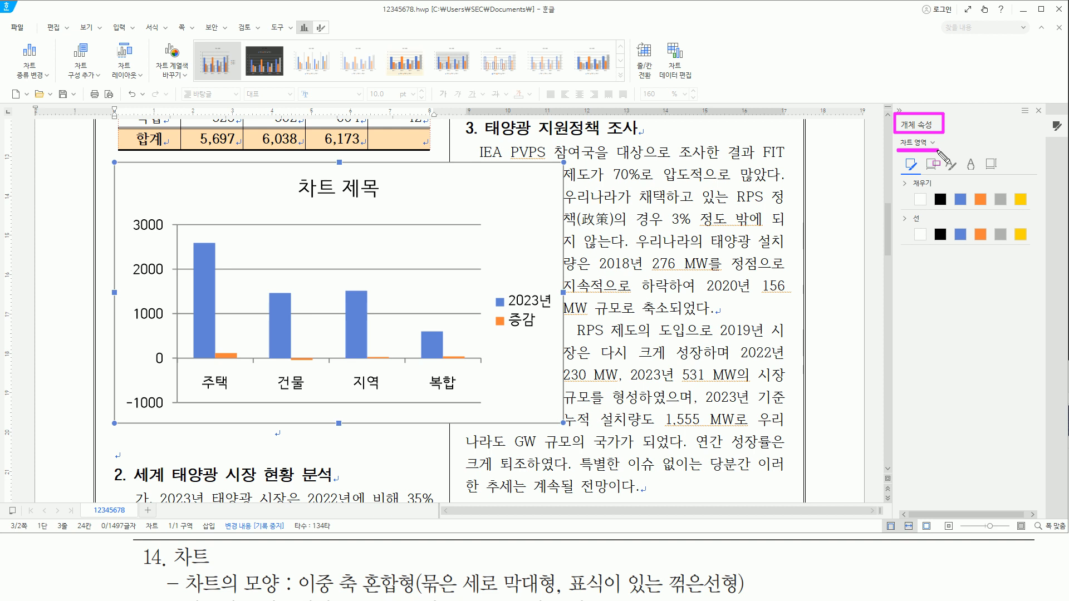
key(Escape)
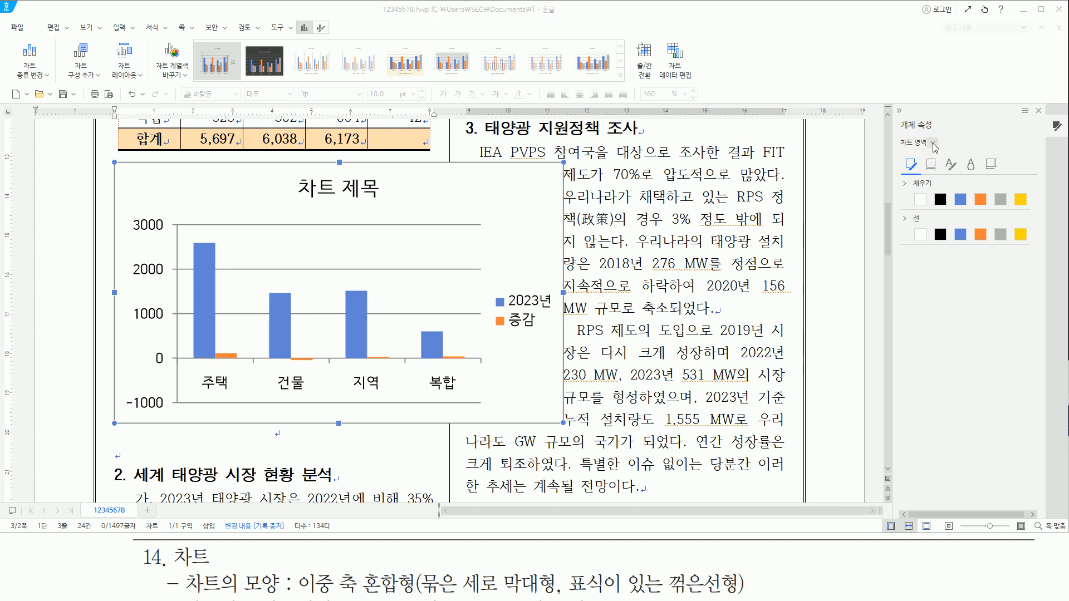
click(933, 144)
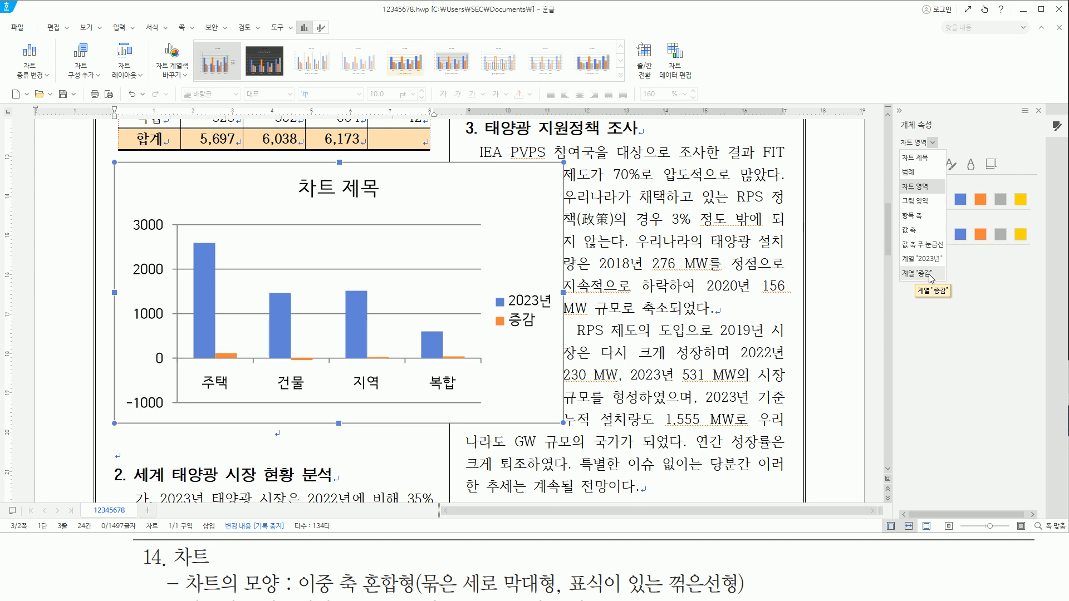
click(930, 274)
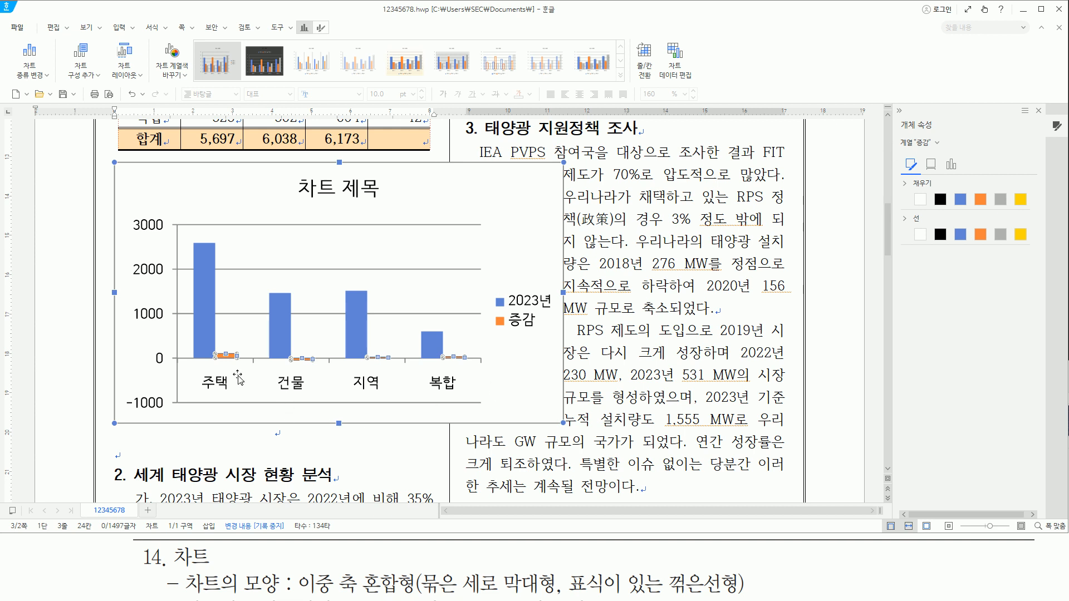
mouse_move(210, 348)
mouse_down()
mouse_move(245, 365)
mouse_move(479, 369)
mouse_up()
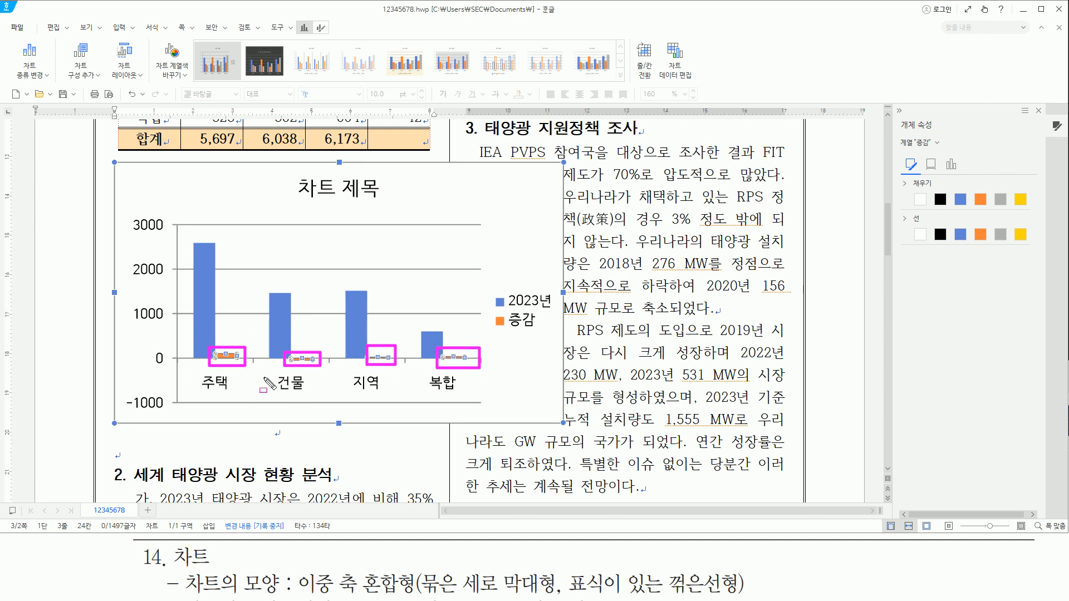
key(Escape)
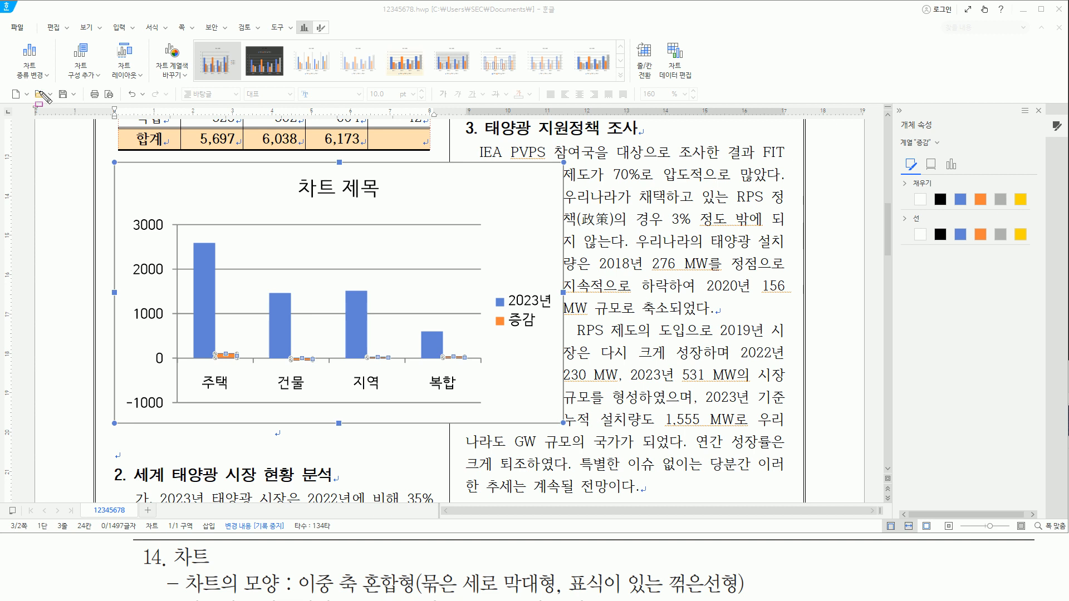
Step: Change the chart type of the "증감" series to a line with markers (표식이 있는 꺾은선형)
mouse_move(13, 39)
mouse_down()
mouse_move(25, 74)
mouse_move(55, 82)
mouse_up()
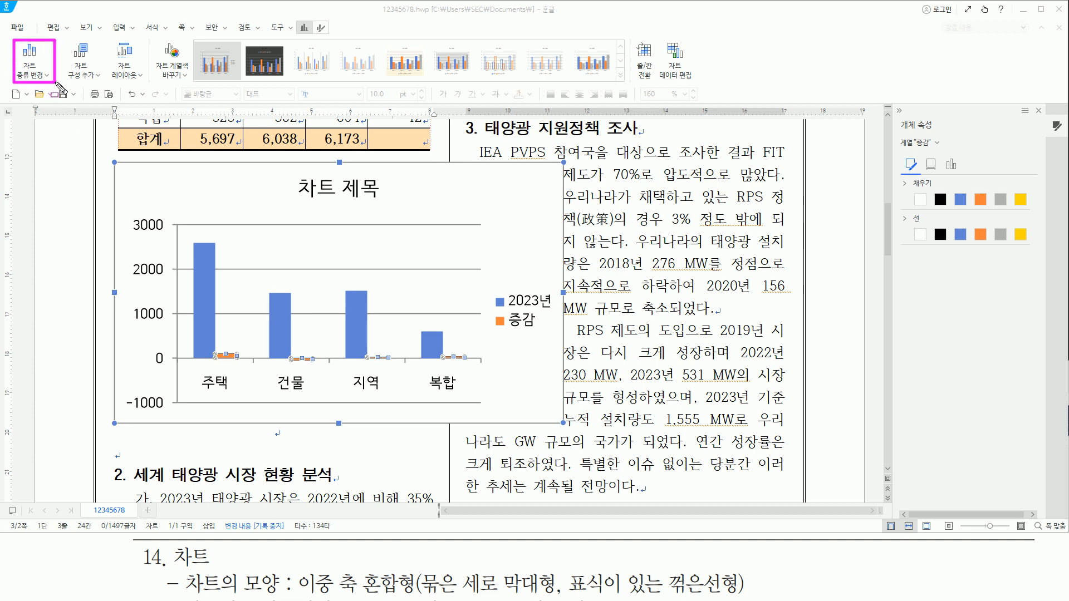
key(Escape)
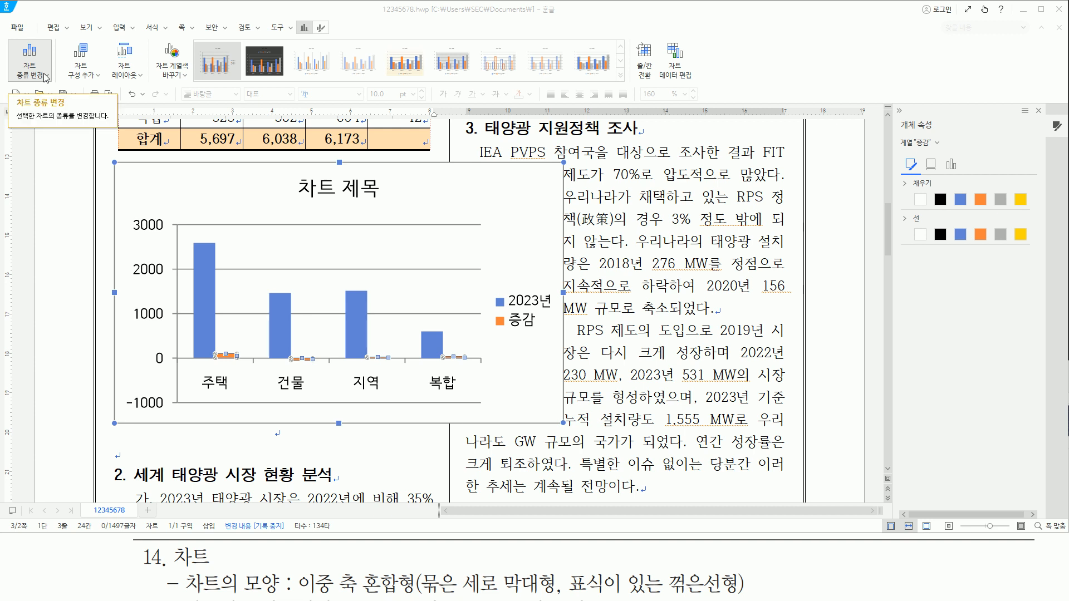
click(46, 78)
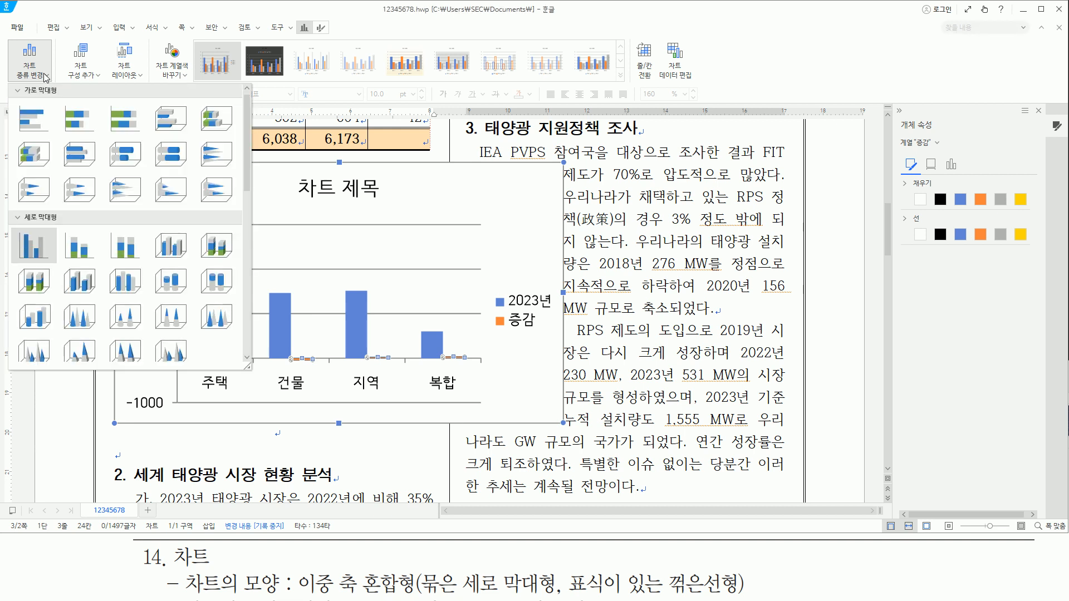
key(ctrl+alt+d)
mouse_move(564, 566)
mouse_down()
mouse_move(582, 579)
mouse_move(742, 597)
mouse_up()
key(Escape)
click(31, 66)
drag(246, 180, 249, 255)
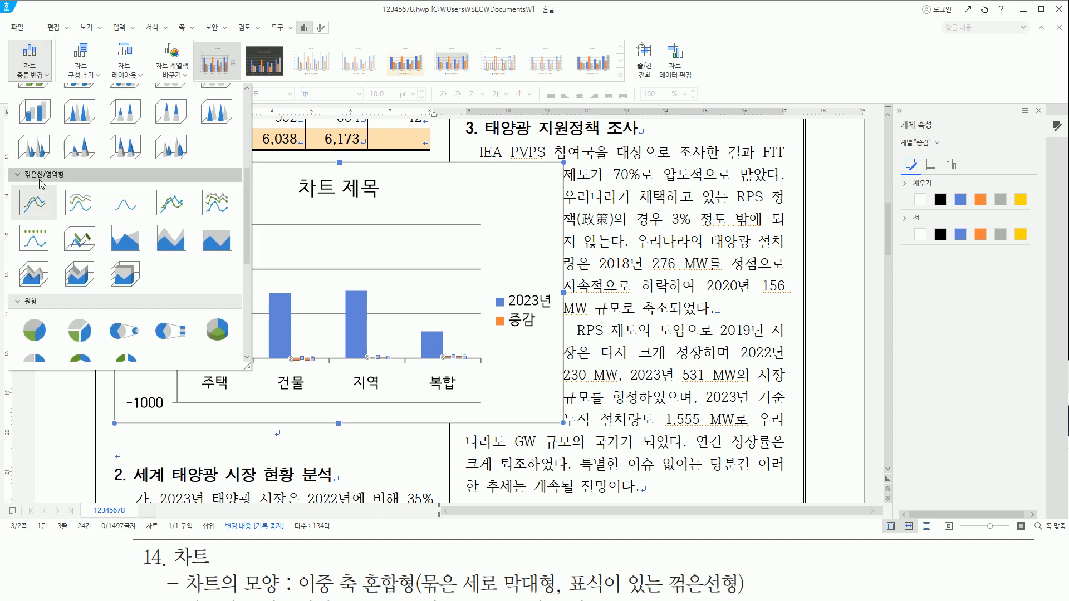
click(171, 204)
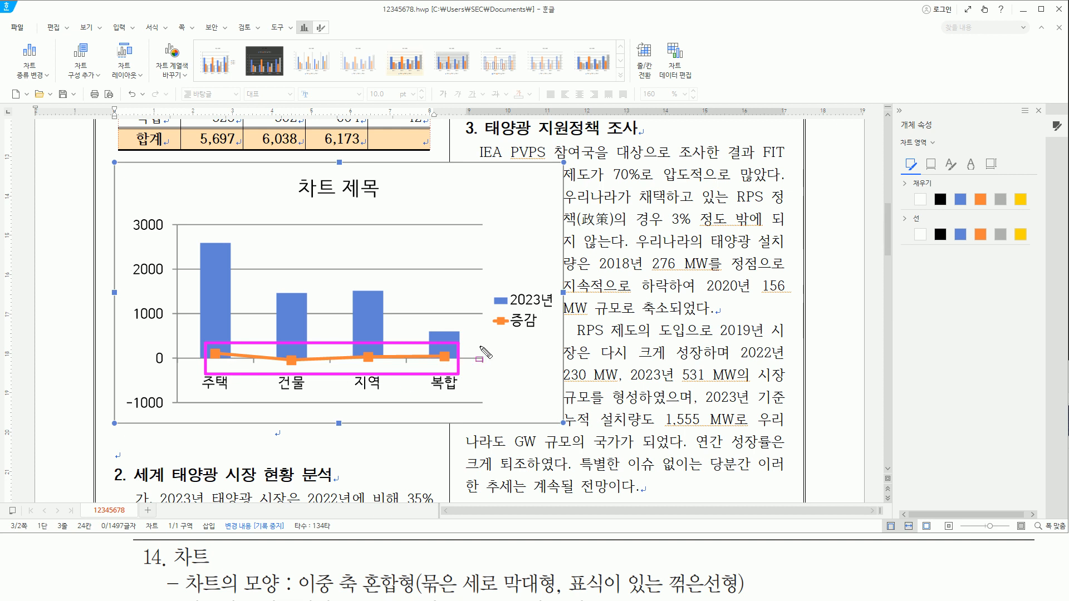
drag(494, 334, 498, 370)
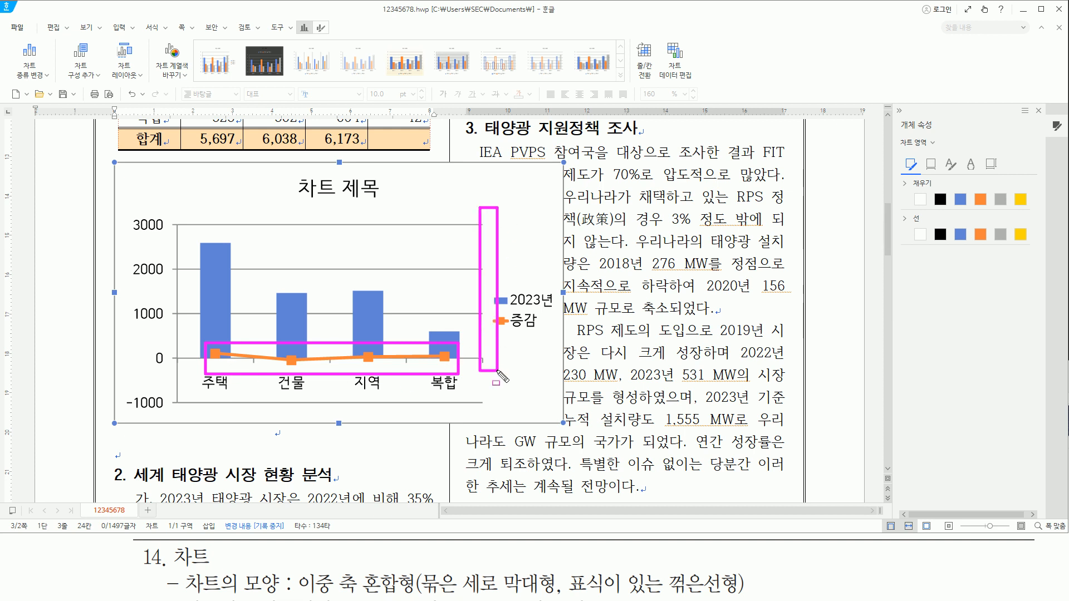
key(Escape)
click(460, 17)
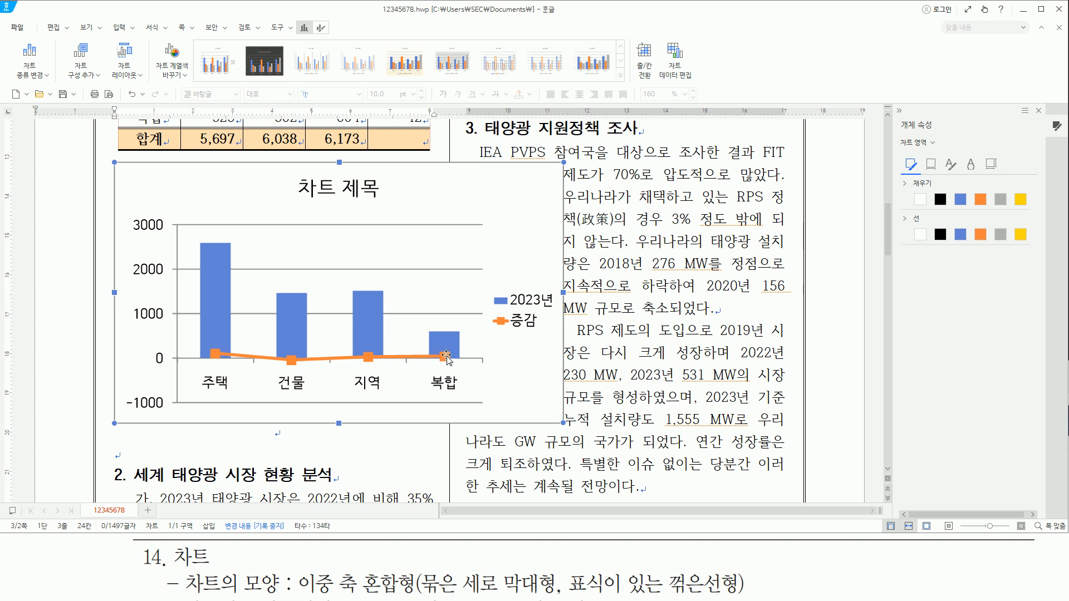
Step: Assign the "증감" line series to the secondary axis (보조 축) in its series properties
key(ctrl+alt+d)
drag(207, 346, 221, 362)
key(Escape)
click(215, 356)
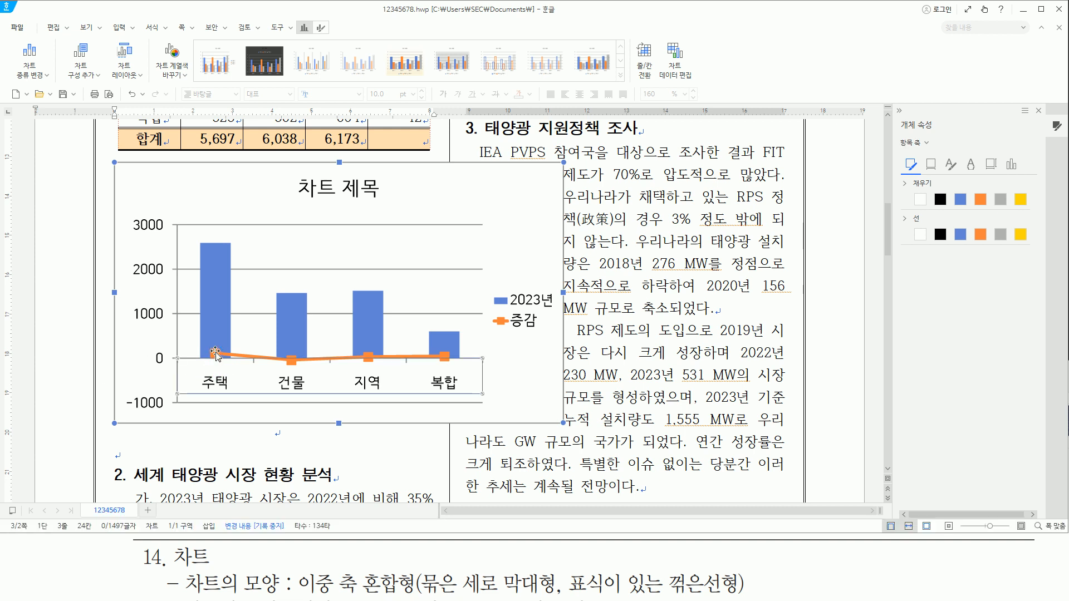
click(215, 352)
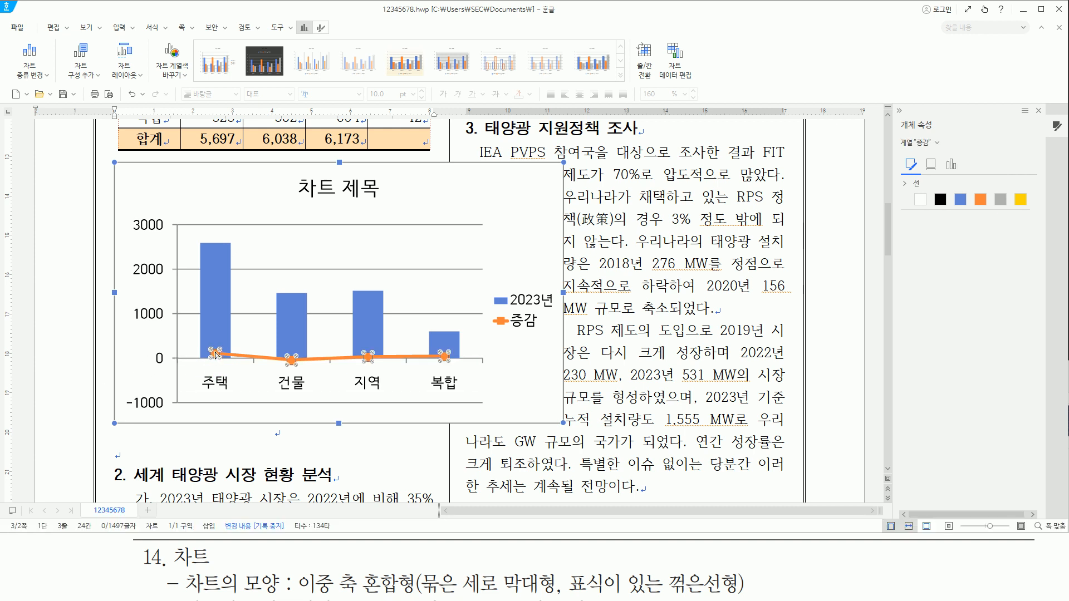
click(215, 354)
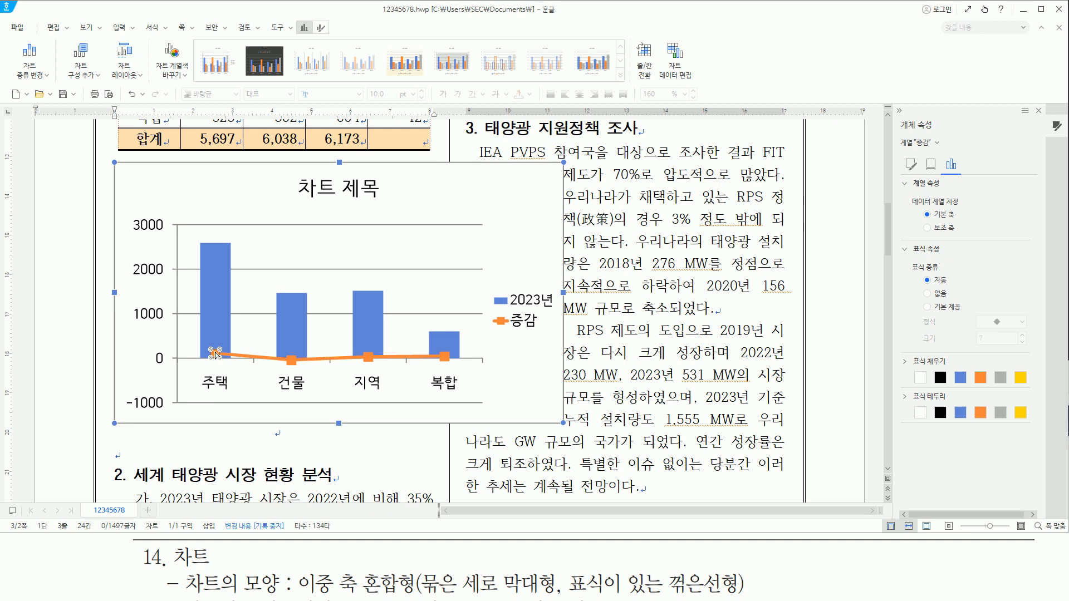
drag(894, 115, 939, 133)
mouse_move(906, 192)
mouse_down()
mouse_move(944, 237)
mouse_move(984, 240)
mouse_up()
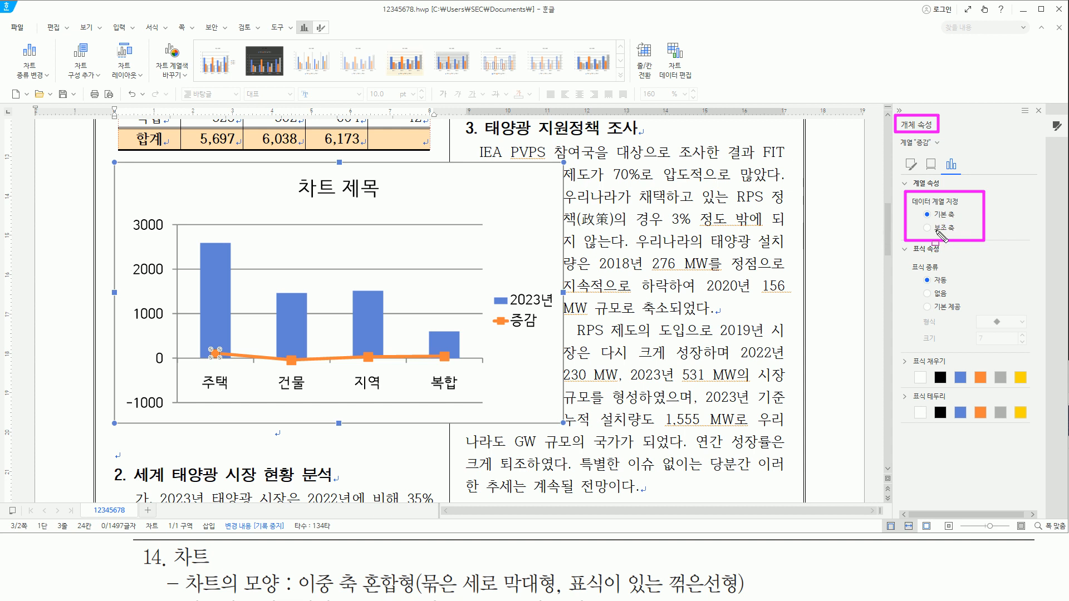
drag(922, 222, 956, 236)
key(Escape)
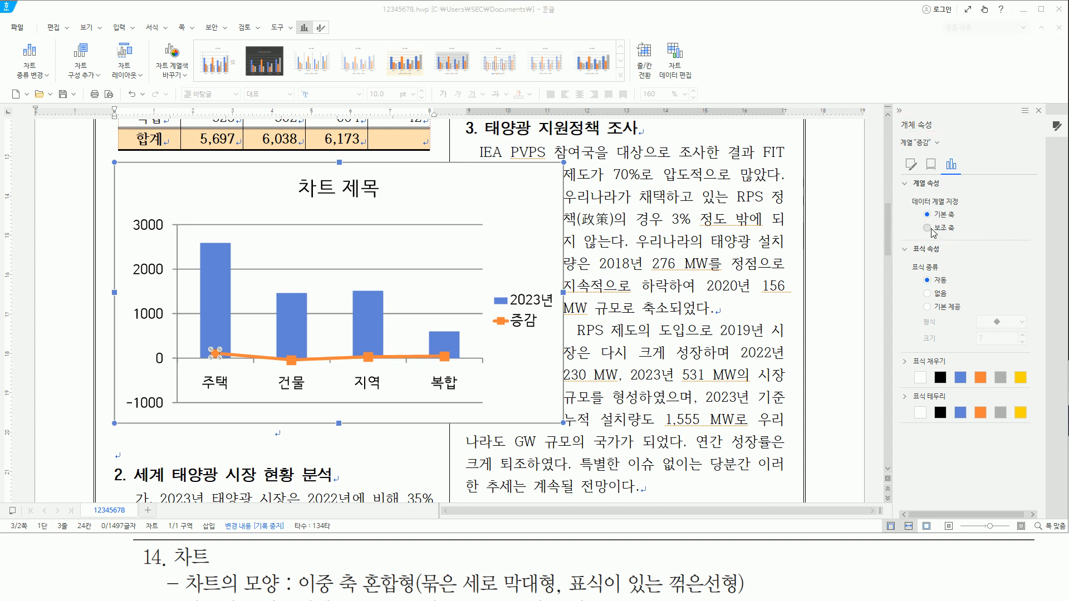
click(927, 229)
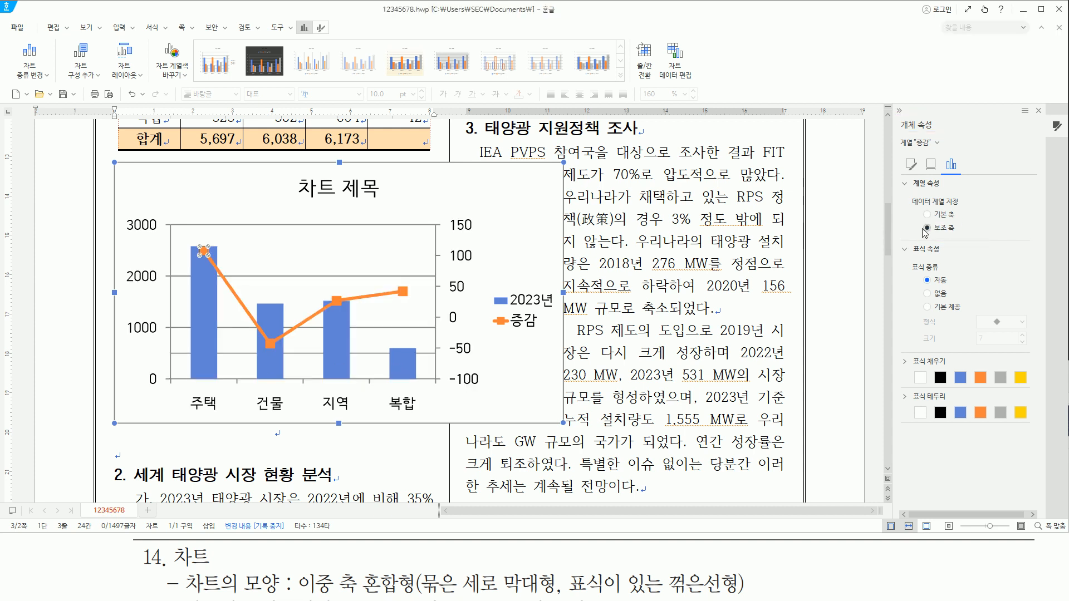
drag(436, 215, 483, 391)
drag(923, 235, 964, 235)
drag(895, 134, 943, 151)
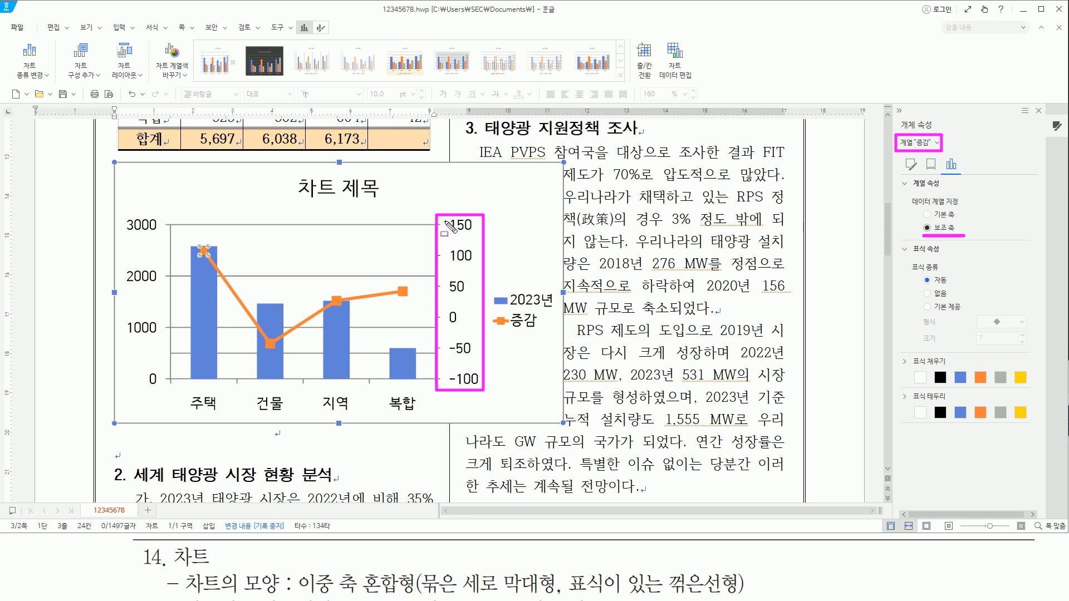
drag(447, 217, 479, 390)
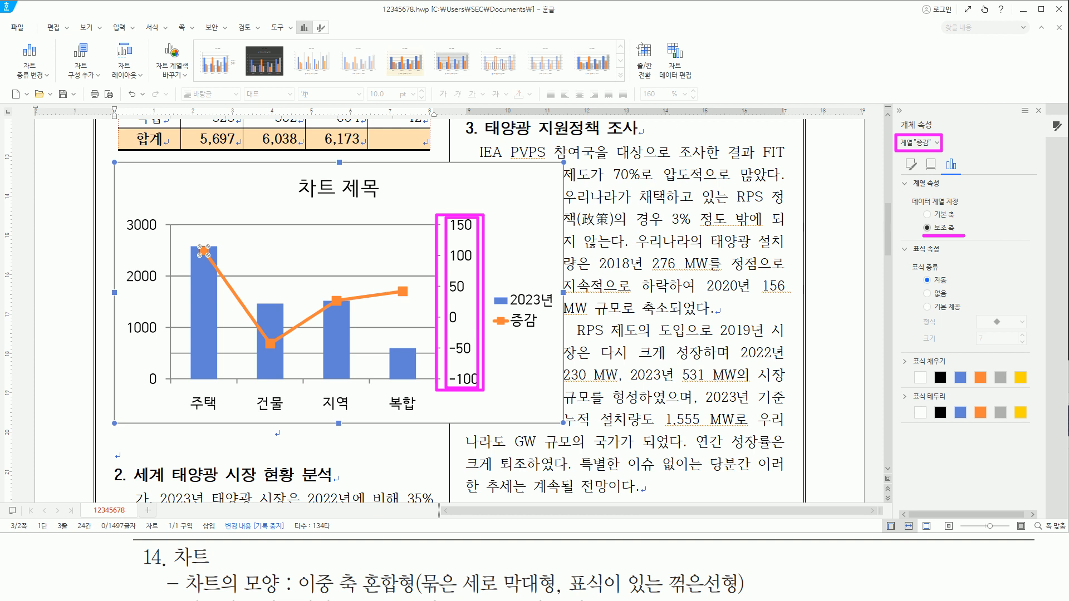
key(Escape)
Step: Close the object properties of the chart series
key(ctrl+shift+d)
drag(896, 115, 941, 136)
key(Escape)
click(1039, 111)
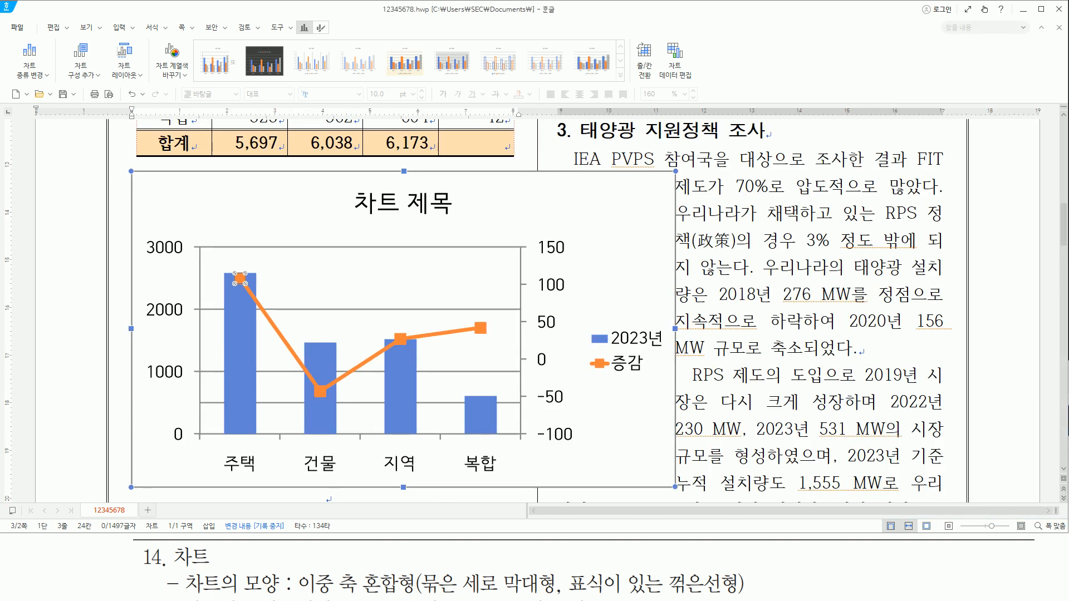
key(alt+Tab)
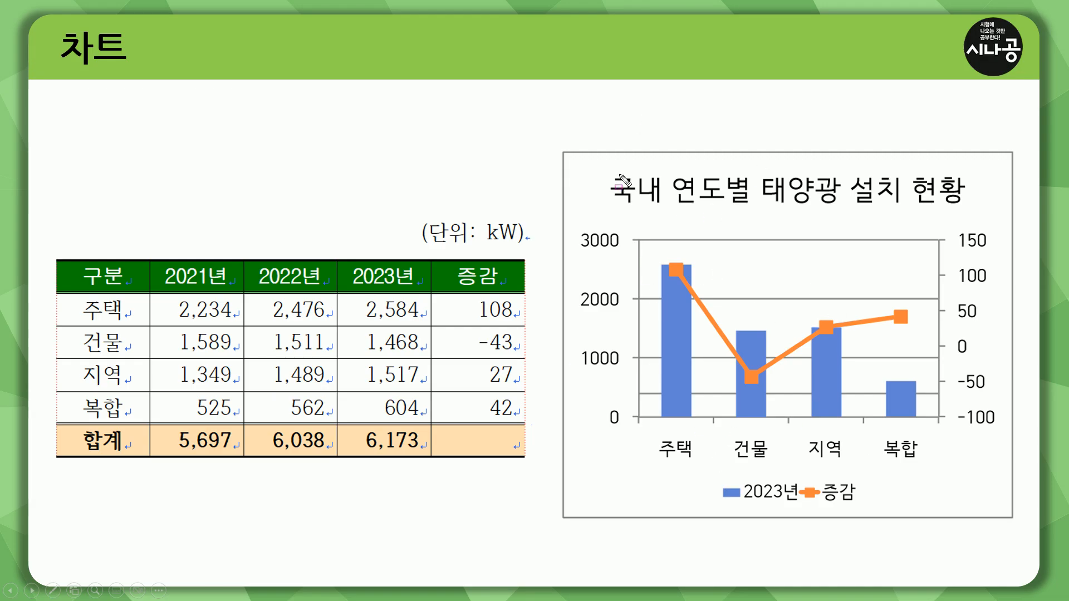
mouse_move(610, 170)
mouse_down()
mouse_move(627, 205)
mouse_move(974, 207)
mouse_up()
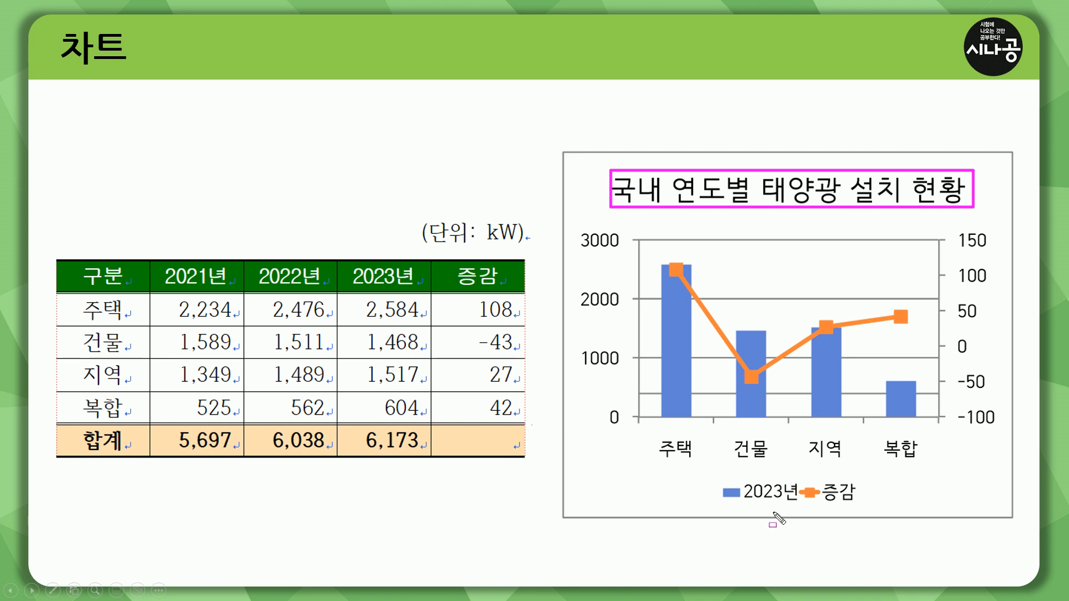
mouse_move(719, 475)
mouse_down()
mouse_move(754, 508)
mouse_move(862, 510)
mouse_up()
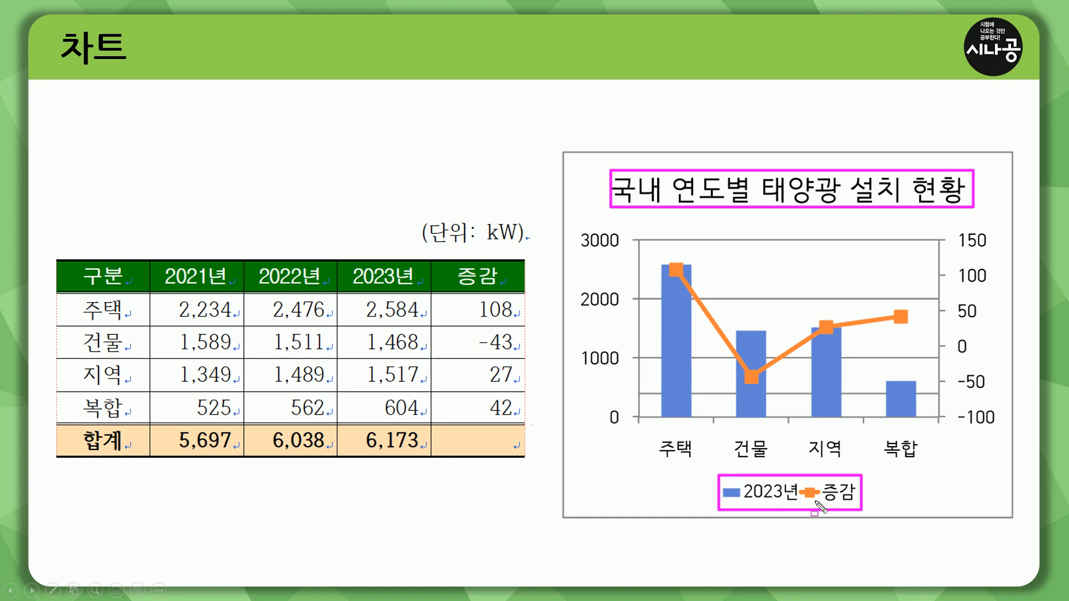
key(e)
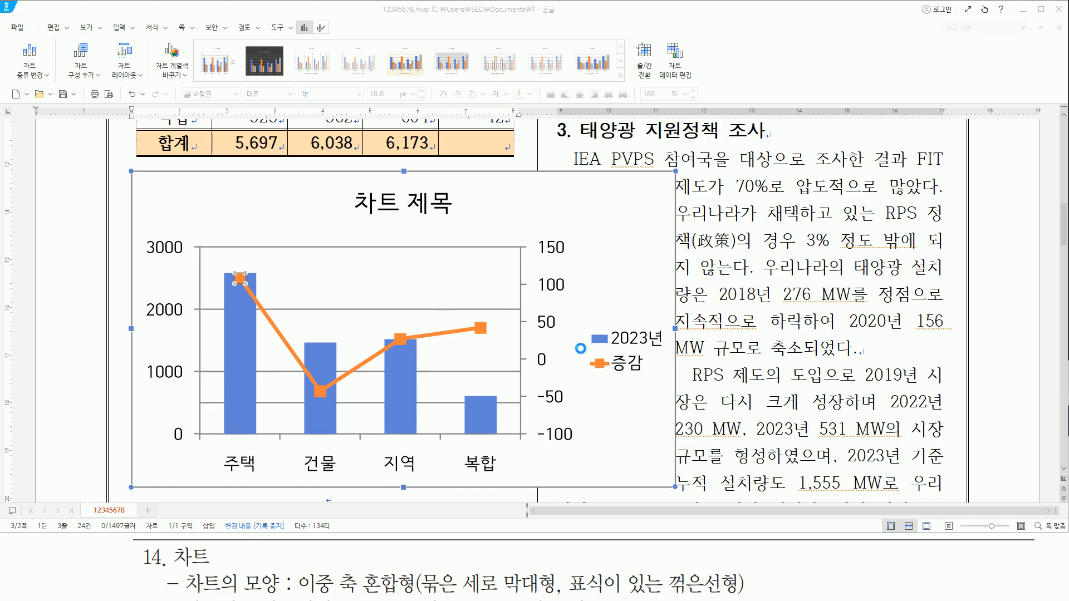
Step: Set the chart legend's position to 아래쪽 in its legend properties, and close the object properties
drag(586, 320, 670, 384)
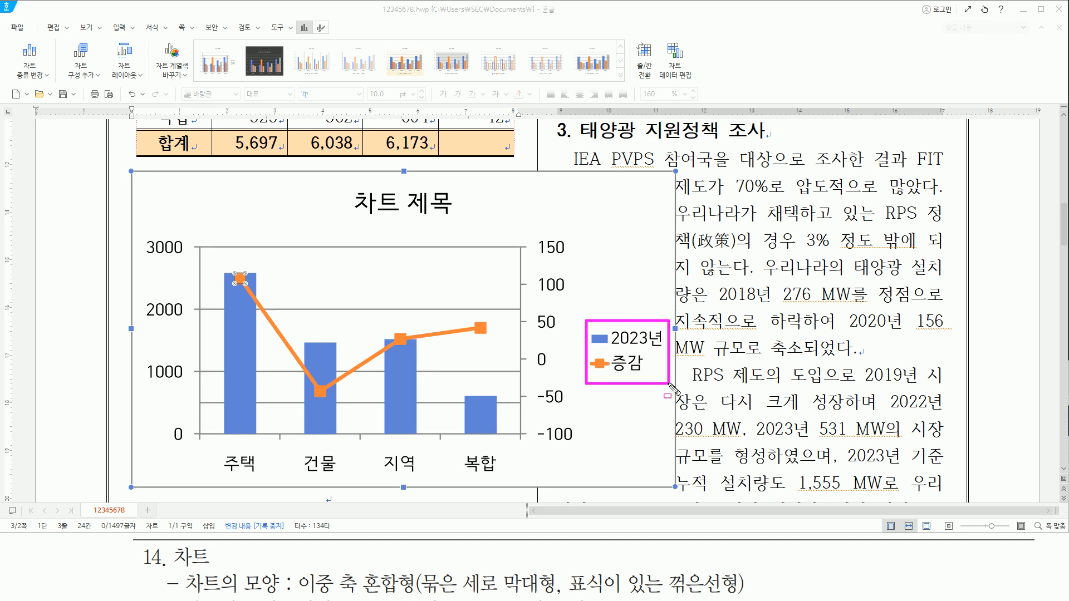
key(Escape)
click(619, 351)
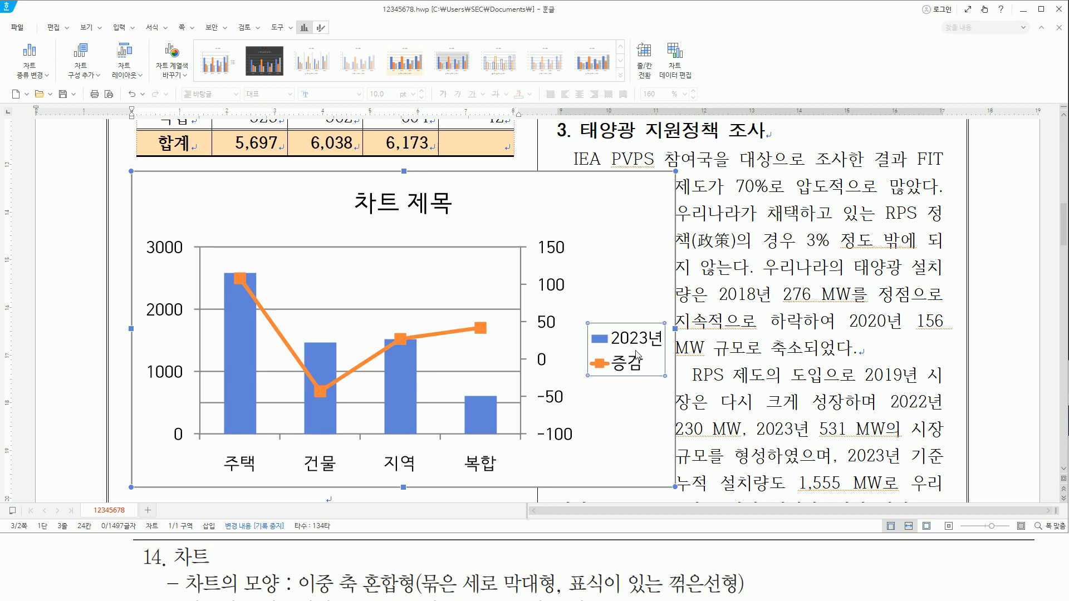
double_click(633, 341)
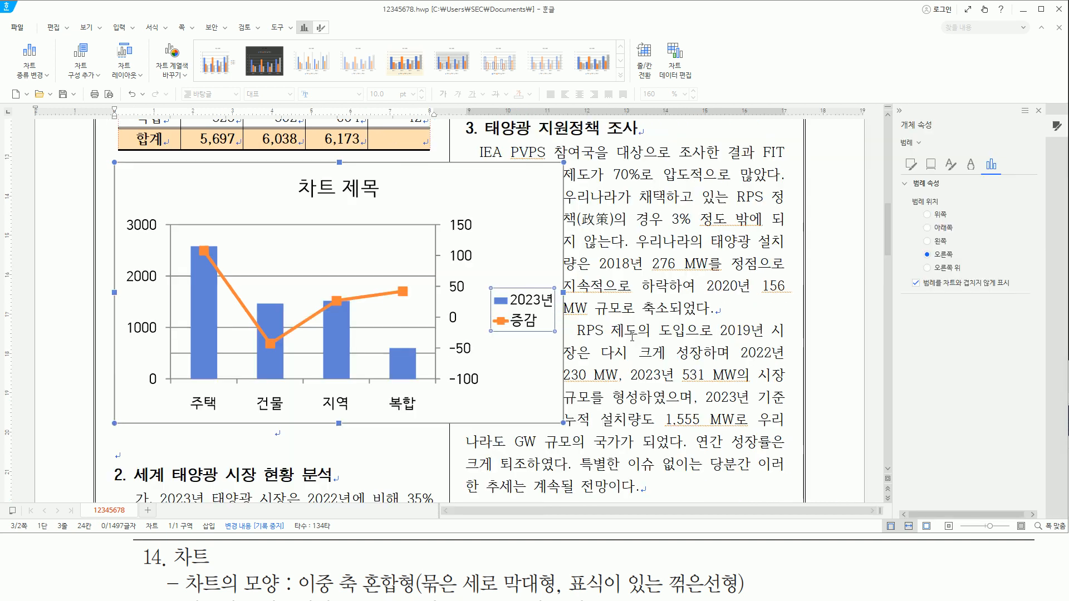
key(ctrl+2)
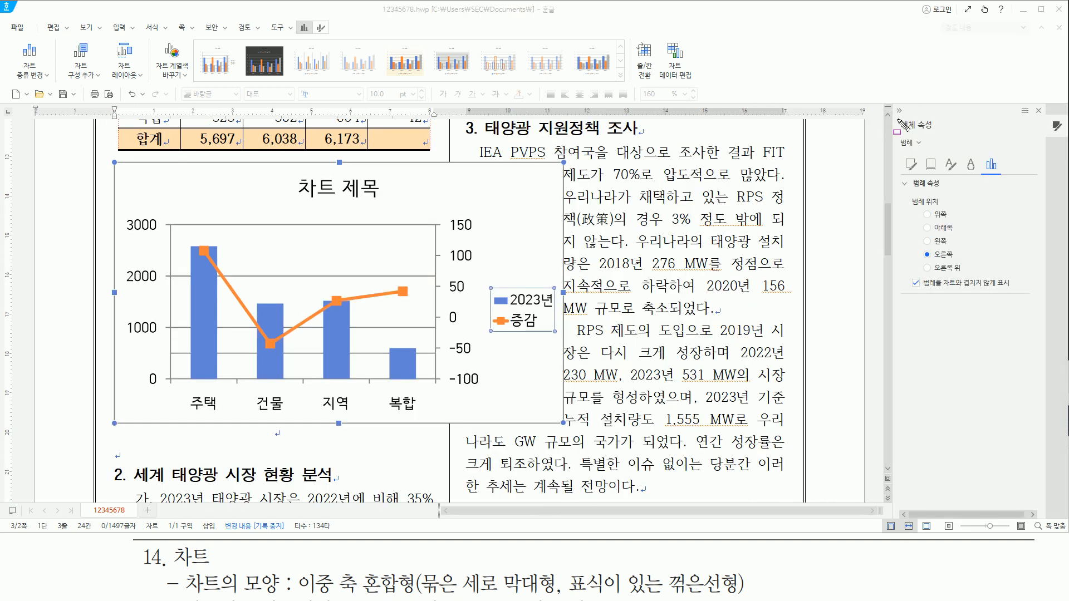
drag(897, 116, 939, 134)
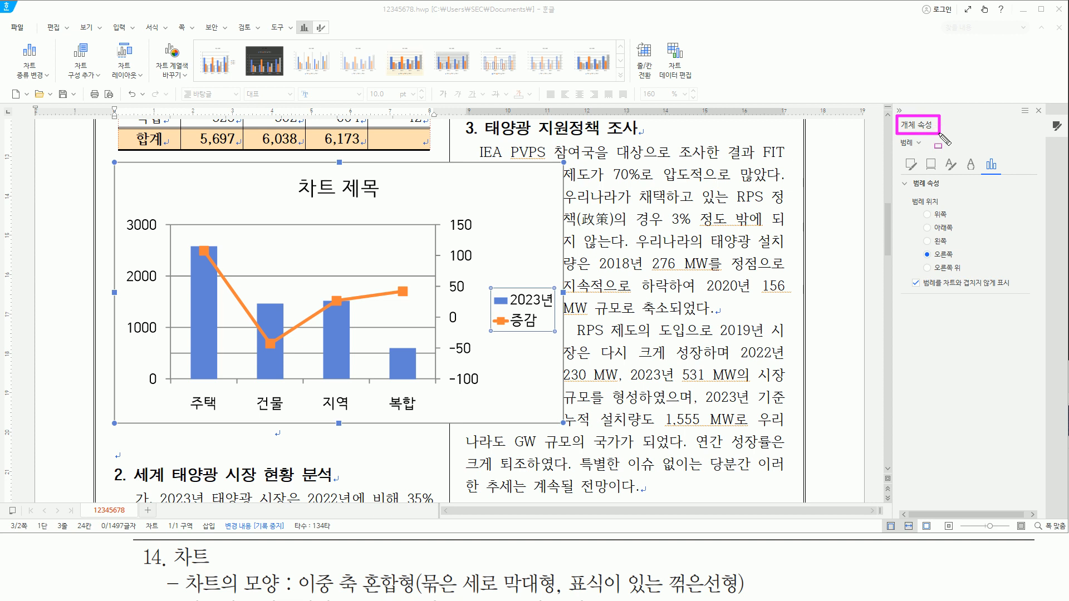
mouse_move(908, 194)
mouse_down()
mouse_move(958, 224)
mouse_move(970, 276)
mouse_up()
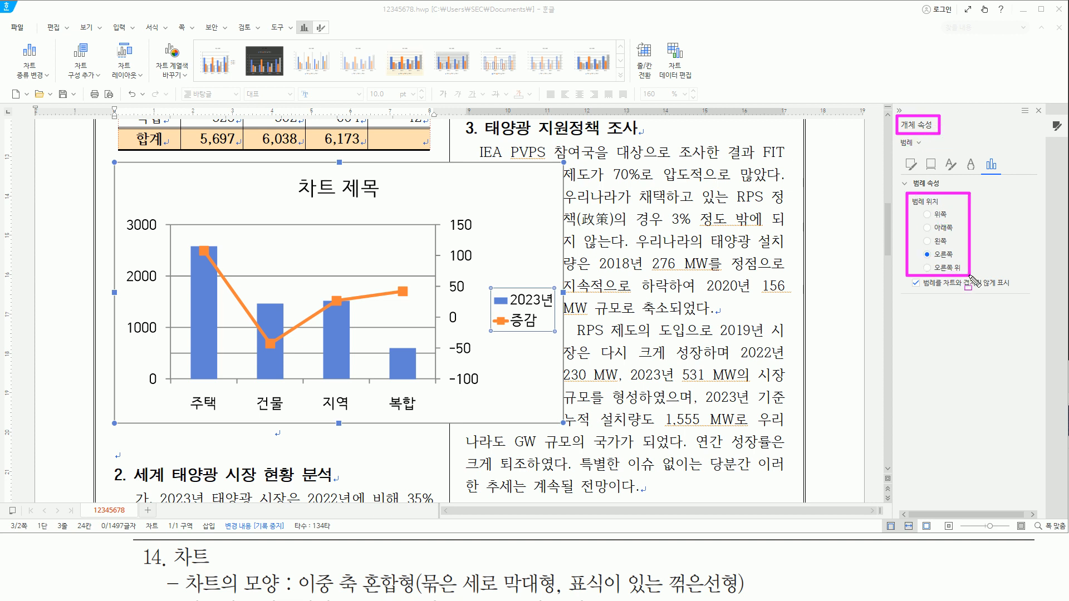
drag(923, 221, 956, 235)
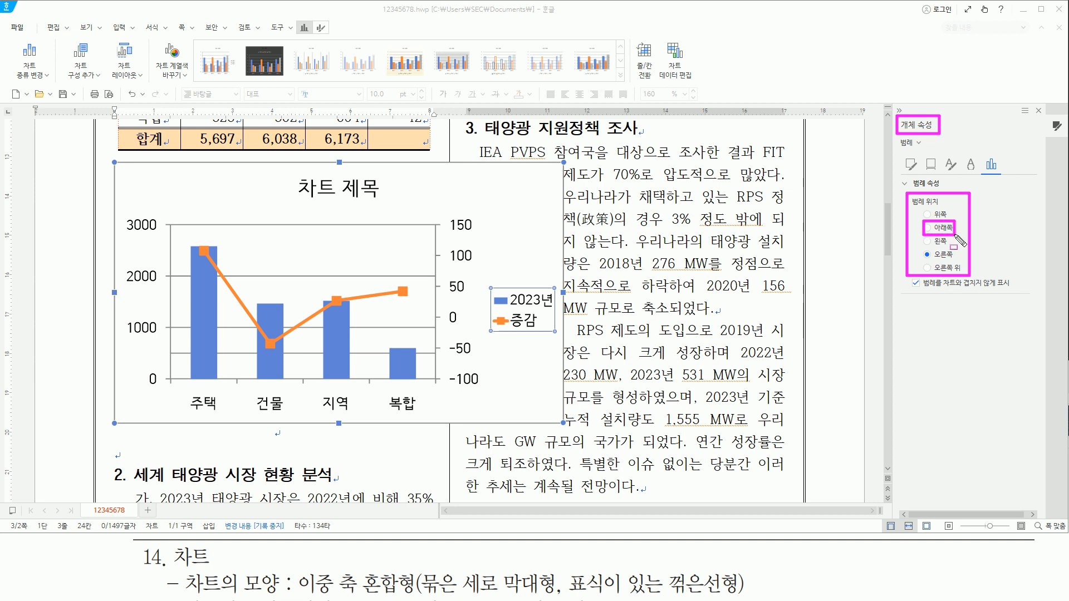
click(927, 228)
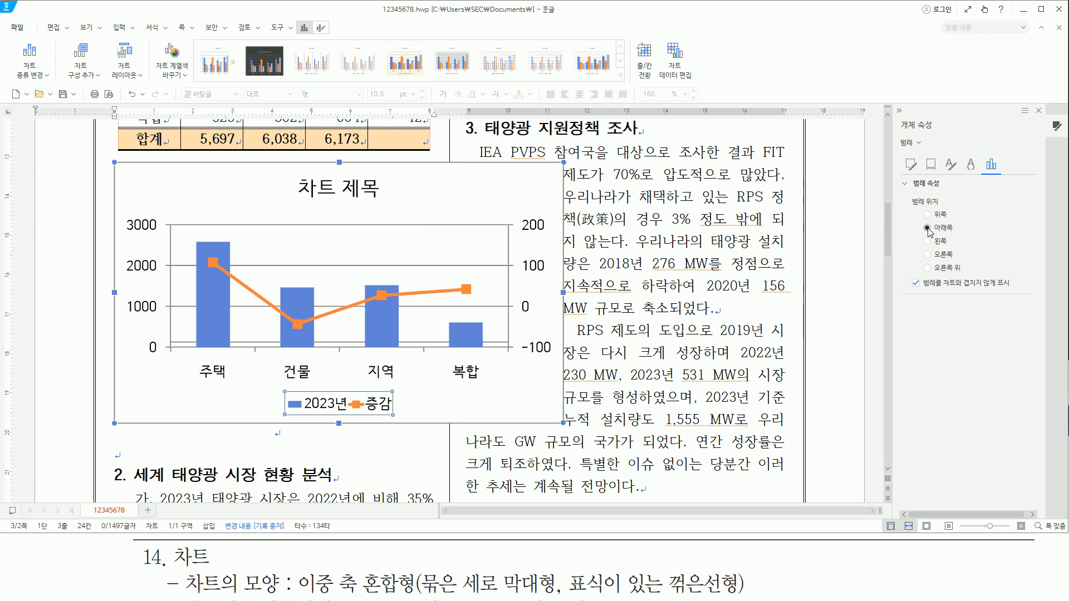
drag(895, 113, 946, 135)
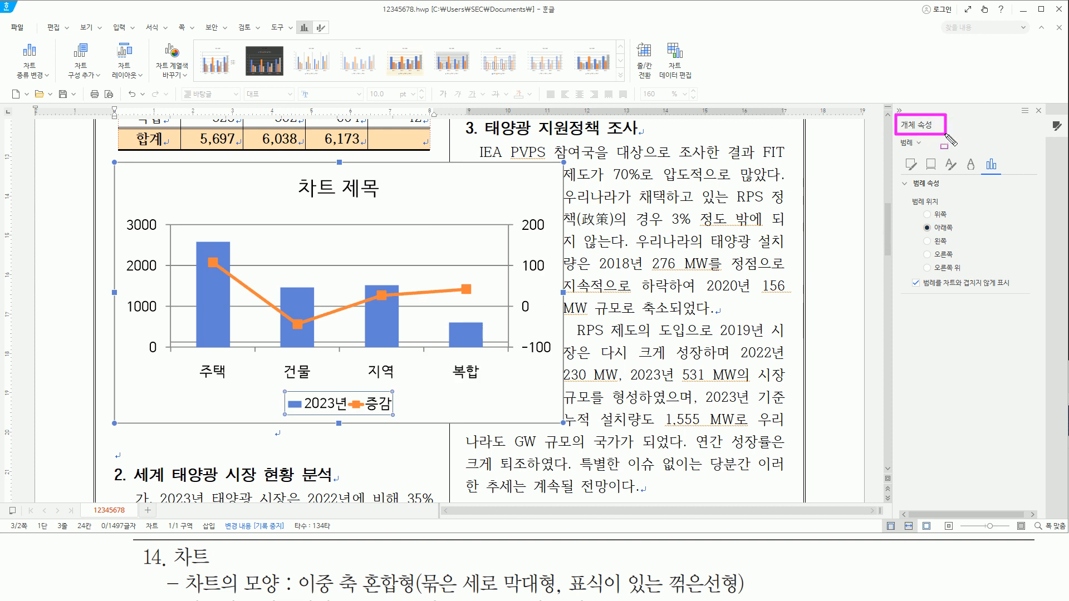
drag(1035, 101, 1043, 118)
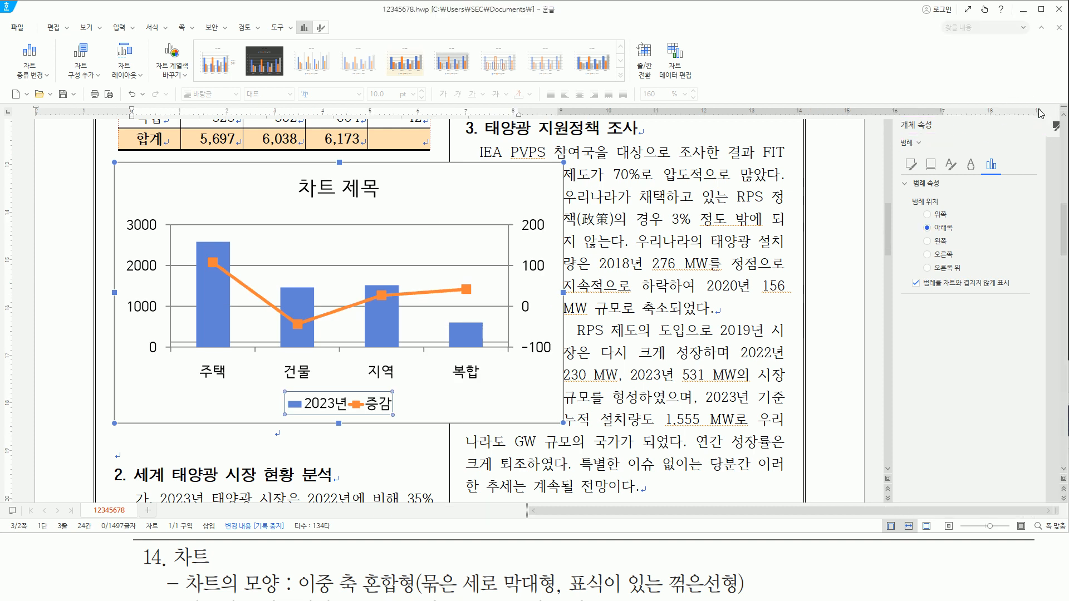
click(1038, 110)
mouse_move(334, 445)
mouse_down()
mouse_move(360, 467)
mouse_move(468, 482)
mouse_up()
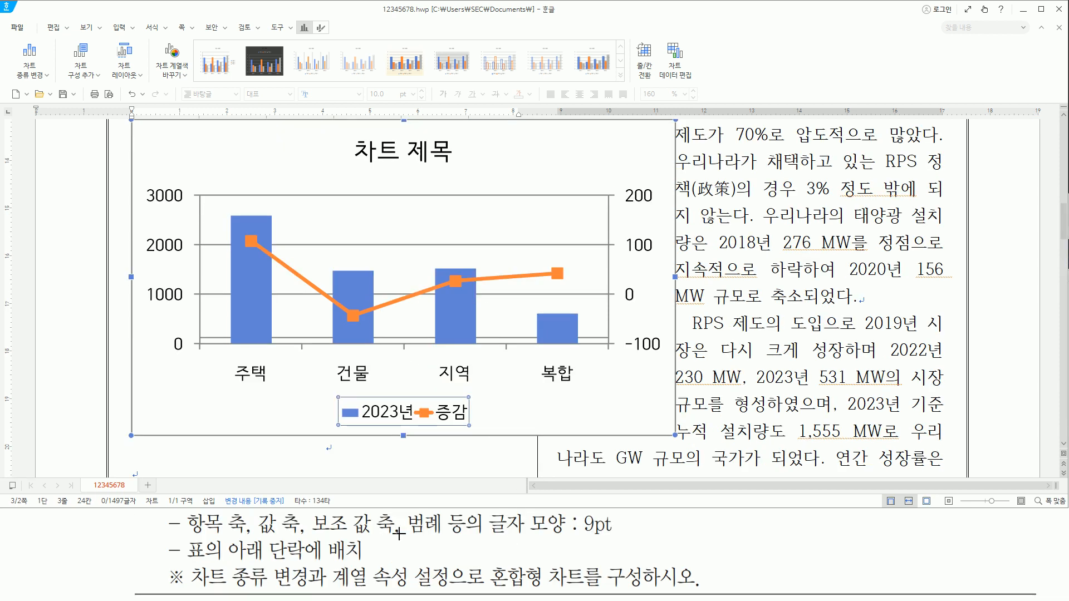
drag(190, 536, 243, 536)
mouse_move(237, 357)
mouse_down()
mouse_move(245, 380)
mouse_move(568, 380)
mouse_up()
drag(259, 535, 299, 536)
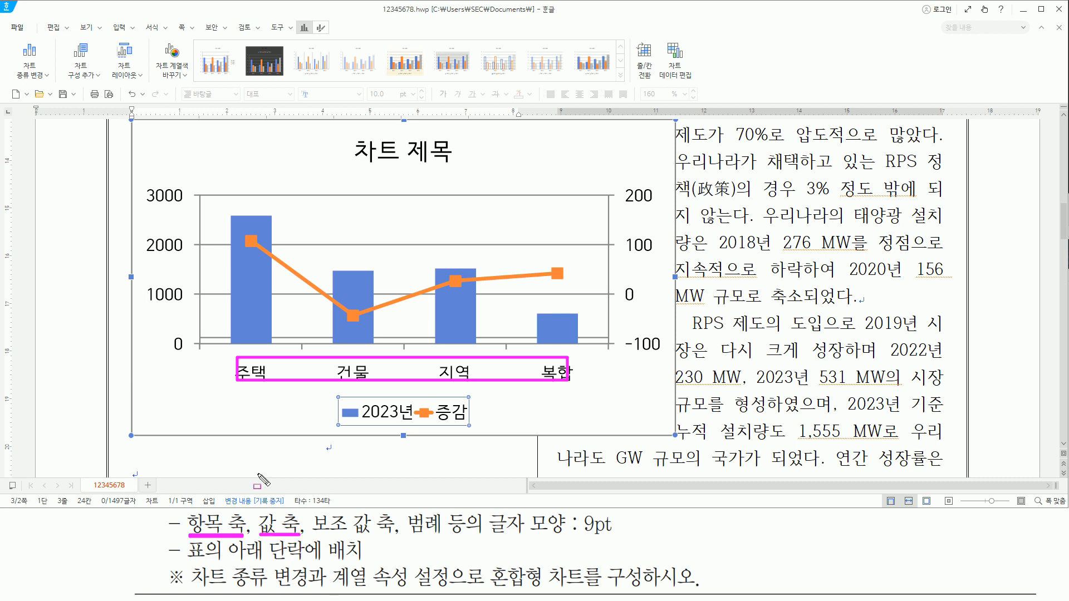
drag(155, 188, 194, 345)
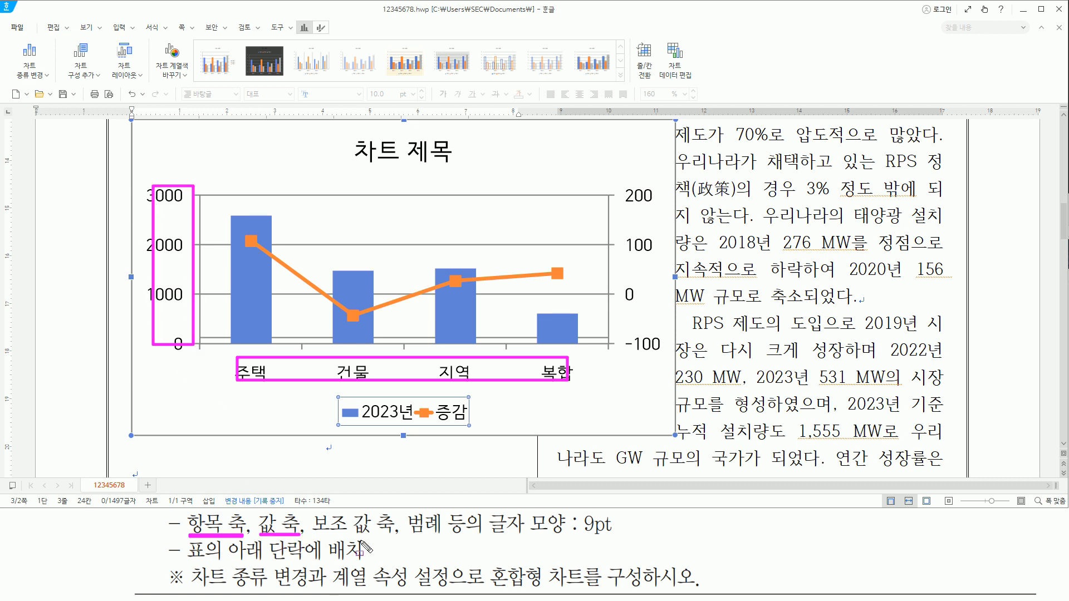
drag(316, 534, 394, 535)
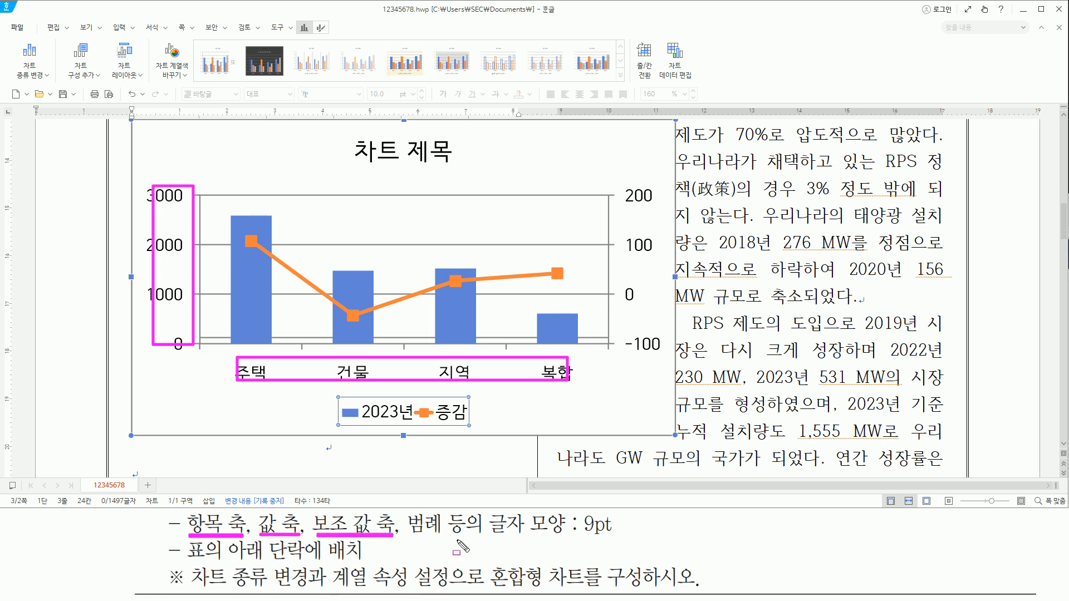
click(620, 187)
mouse_move(620, 187)
mouse_down()
mouse_move(657, 348)
mouse_move(619, 348)
mouse_up()
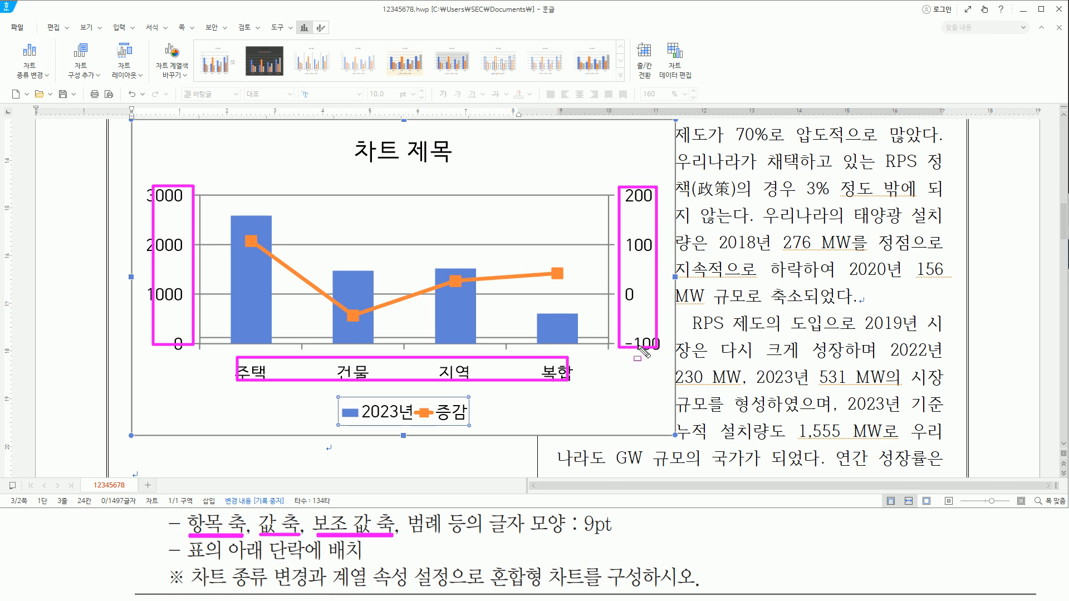
drag(411, 538, 443, 537)
mouse_move(336, 393)
mouse_down()
mouse_move(384, 427)
mouse_move(473, 427)
mouse_move(473, 393)
mouse_up()
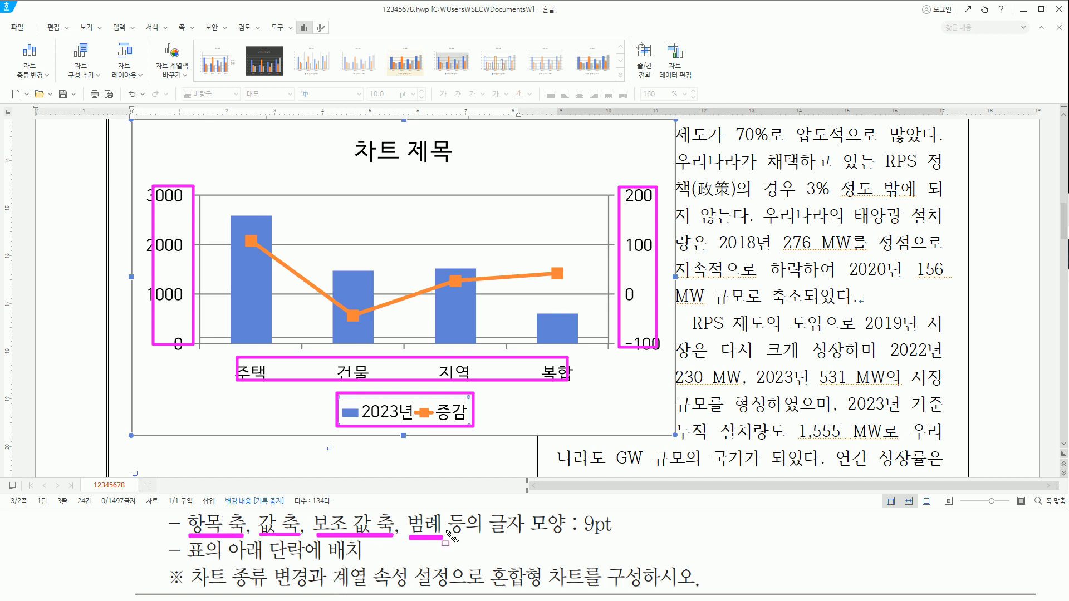
mouse_move(493, 515)
mouse_down()
mouse_move(545, 537)
mouse_move(633, 536)
mouse_move(618, 536)
mouse_up()
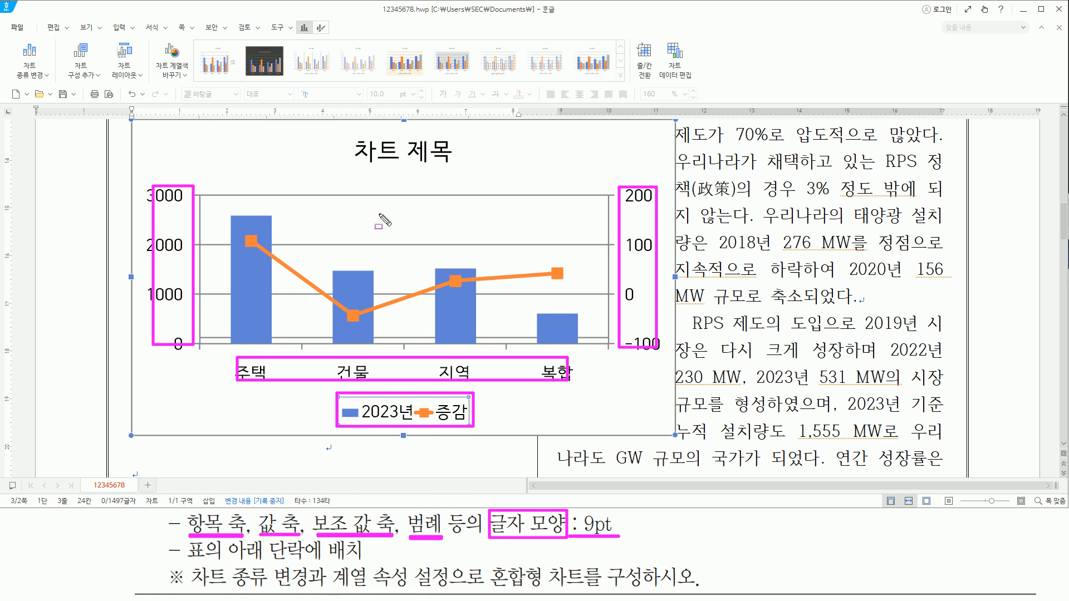
drag(353, 165, 449, 164)
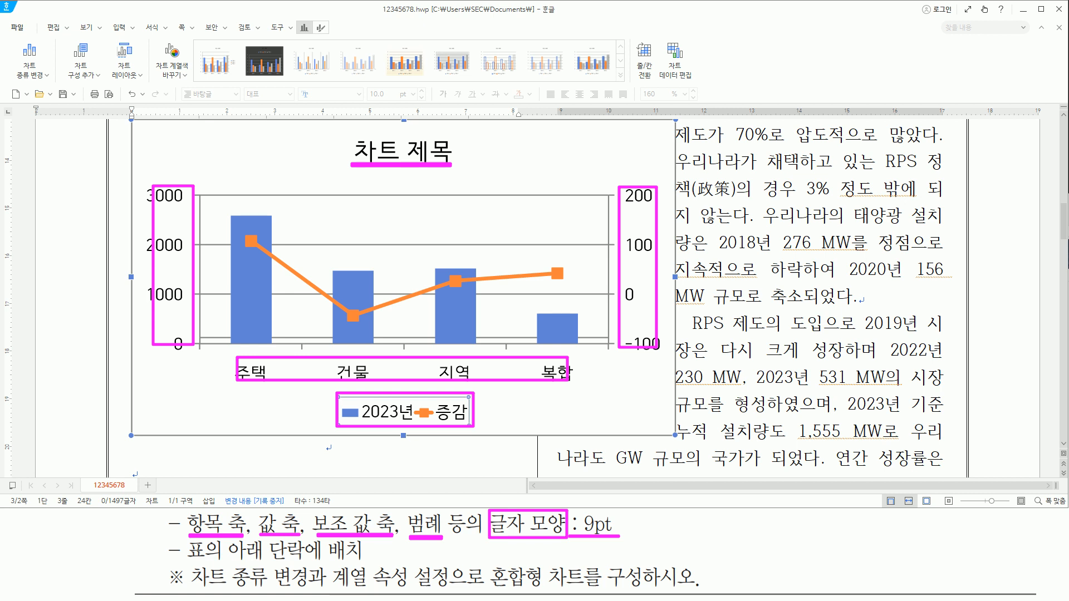
key(Escape)
Step: Edit the chart title text to read "국내 연도별 태양광 설치 현황" and apply it
click(414, 160)
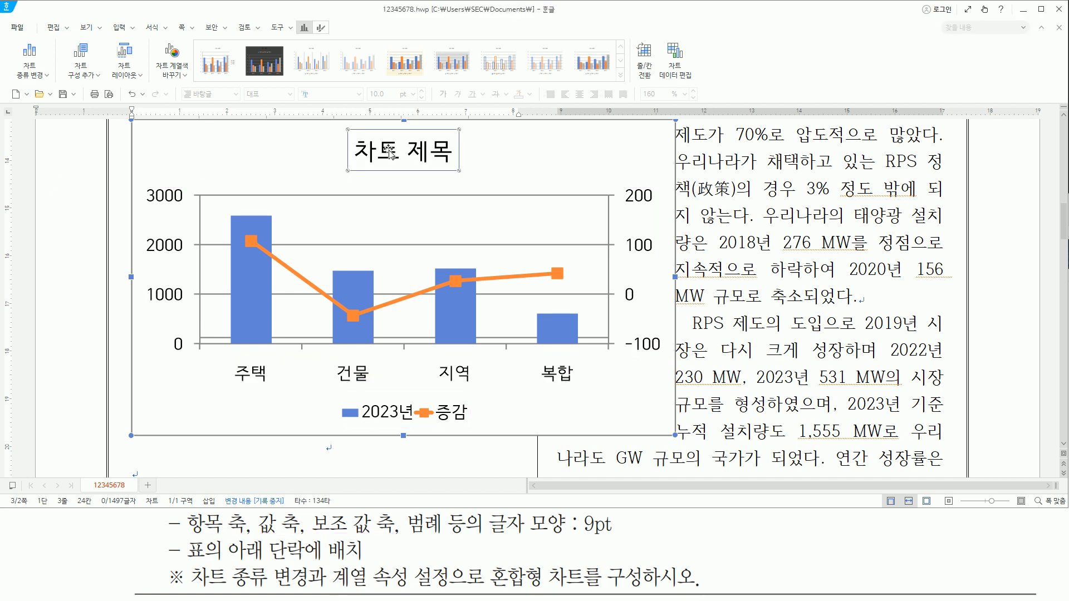
right_click(391, 153)
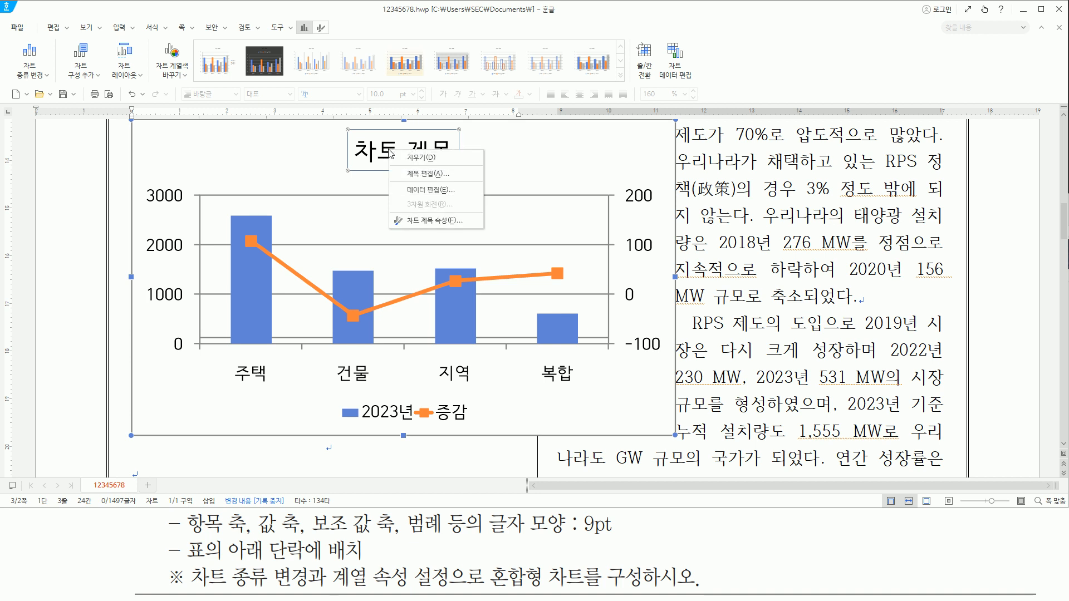
click(412, 174)
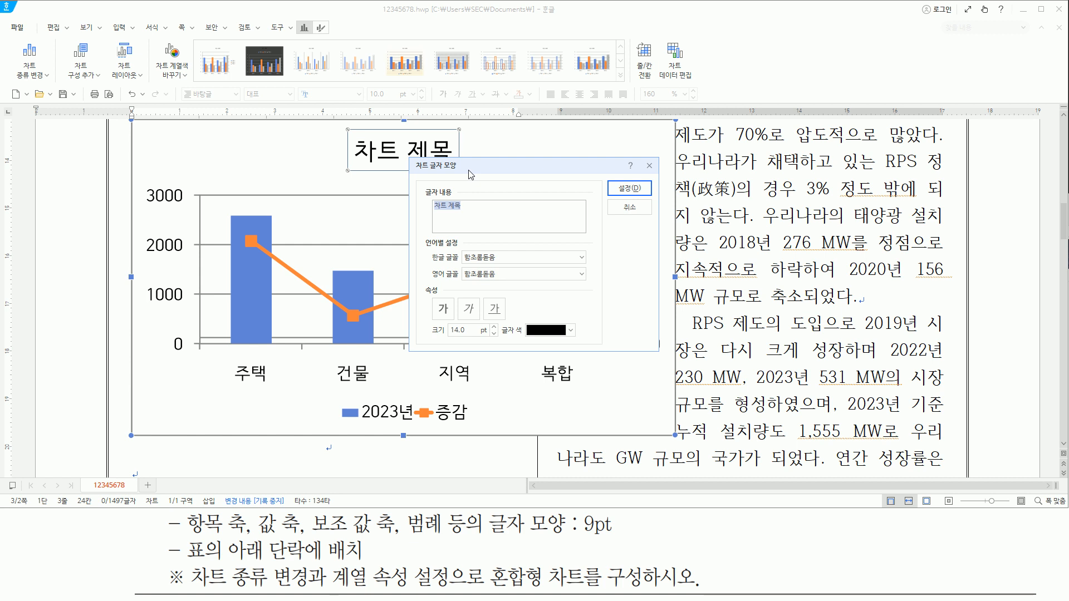
text(ㅌ)
text(내 연도별)
text( ㅌㅐㅇ)
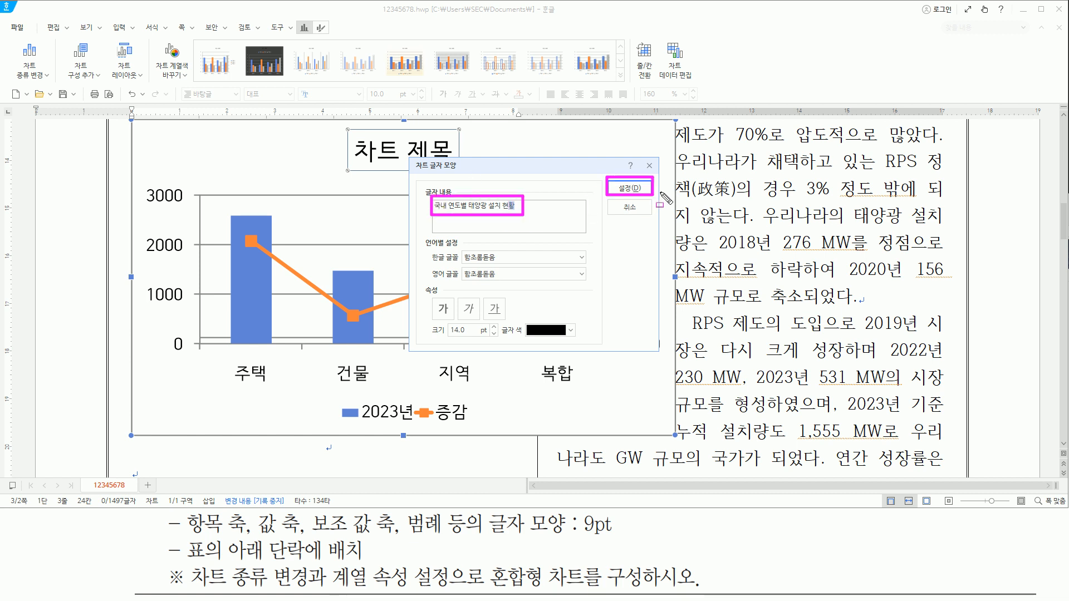
drag(488, 537, 635, 538)
drag(582, 515, 618, 537)
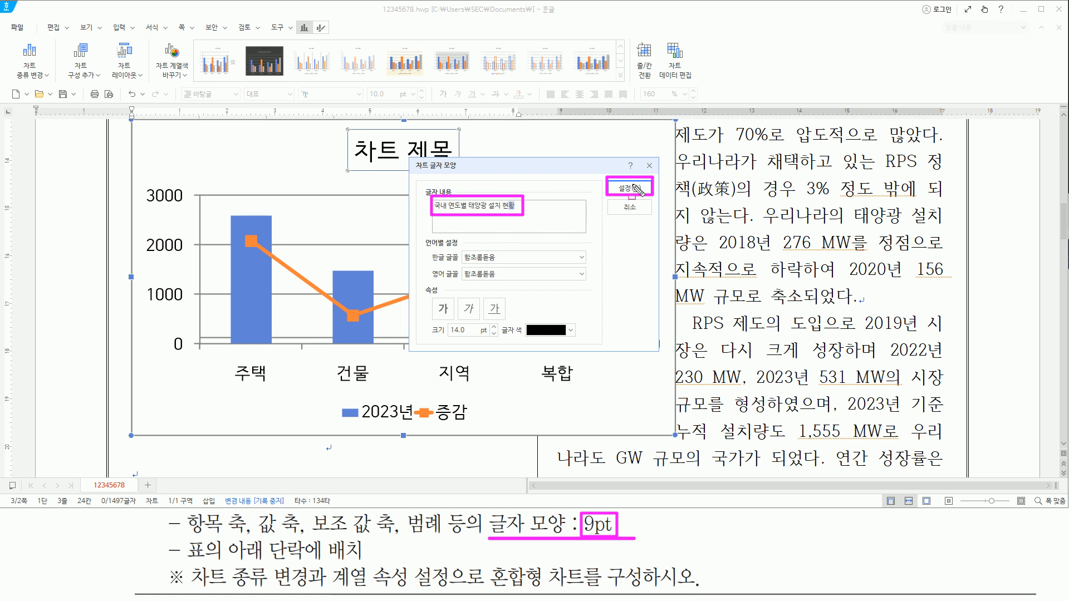
key(Escape)
key(ctrl+shift+d)
drag(611, 178, 648, 198)
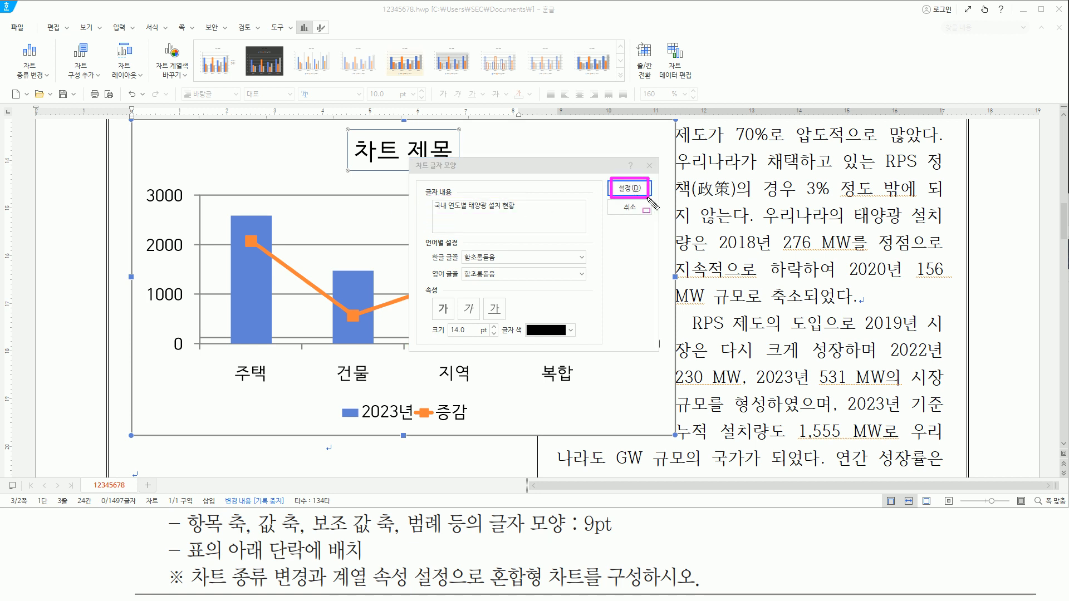
key(Escape)
click(629, 189)
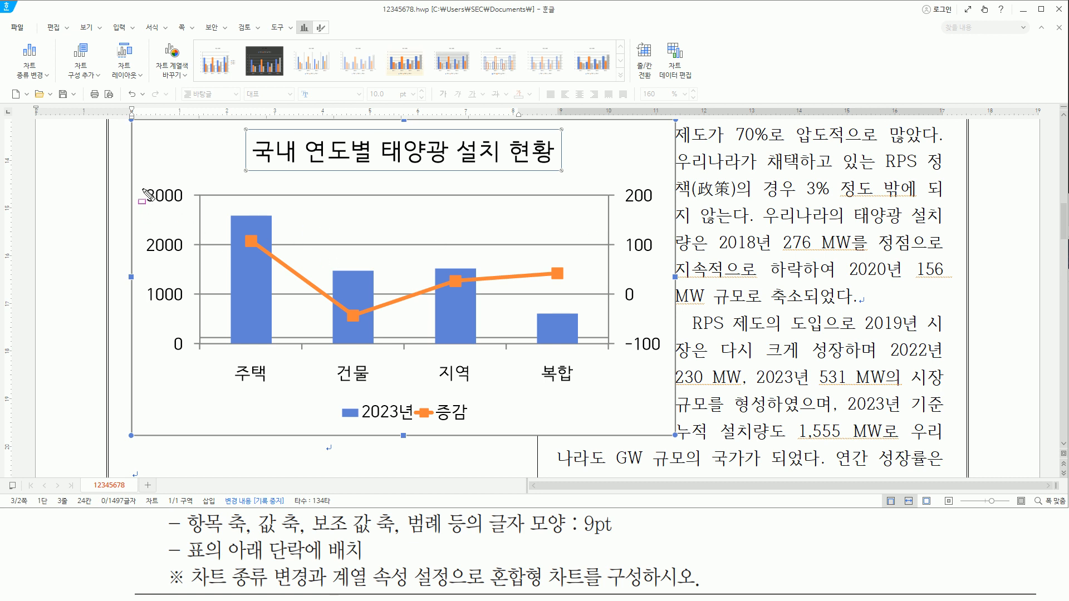
Step: Set the font size of the primary value axis labels to 9 pt
mouse_move(144, 183)
mouse_down()
mouse_move(173, 361)
mouse_move(191, 361)
mouse_up()
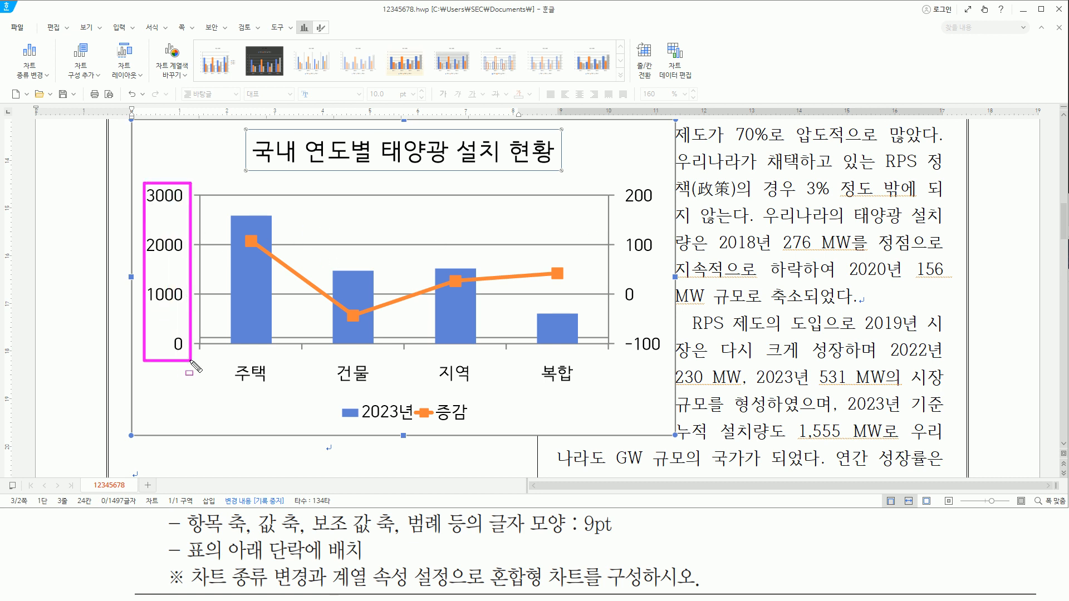
key(Escape)
click(173, 199)
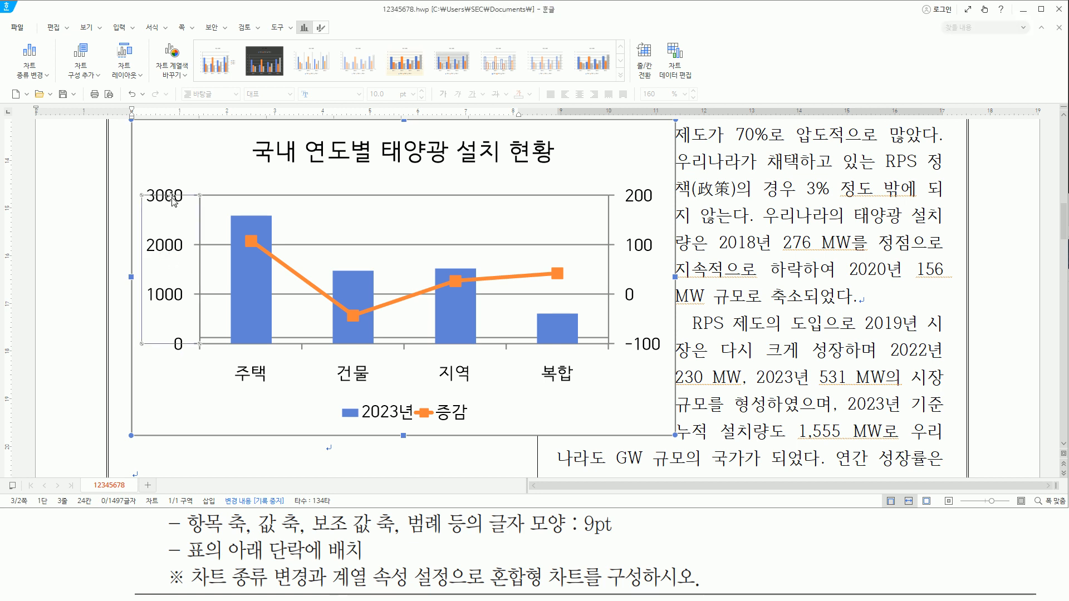
right_click(173, 199)
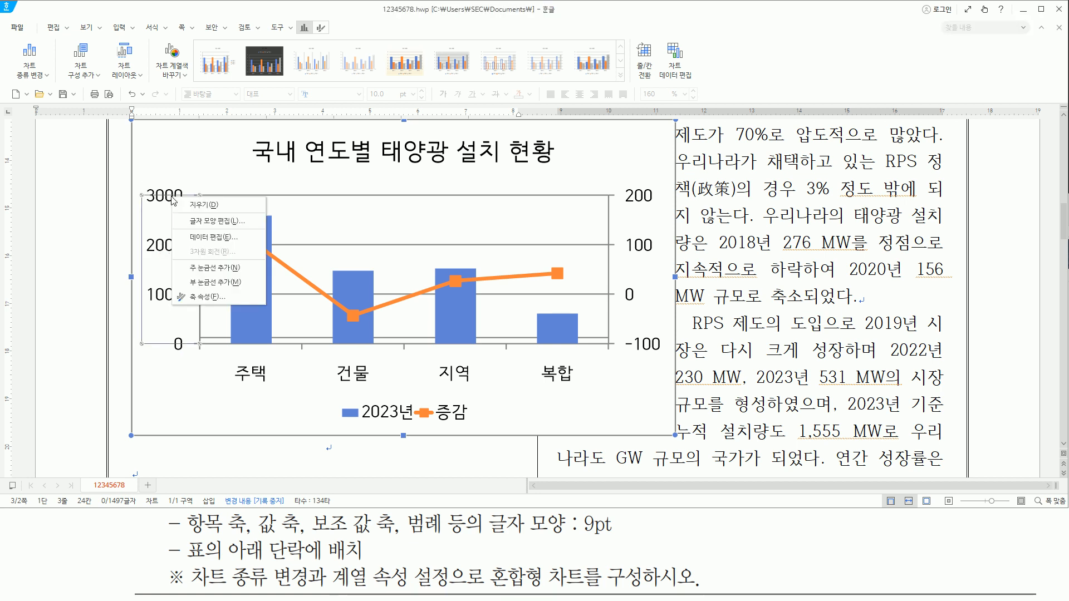
click(192, 222)
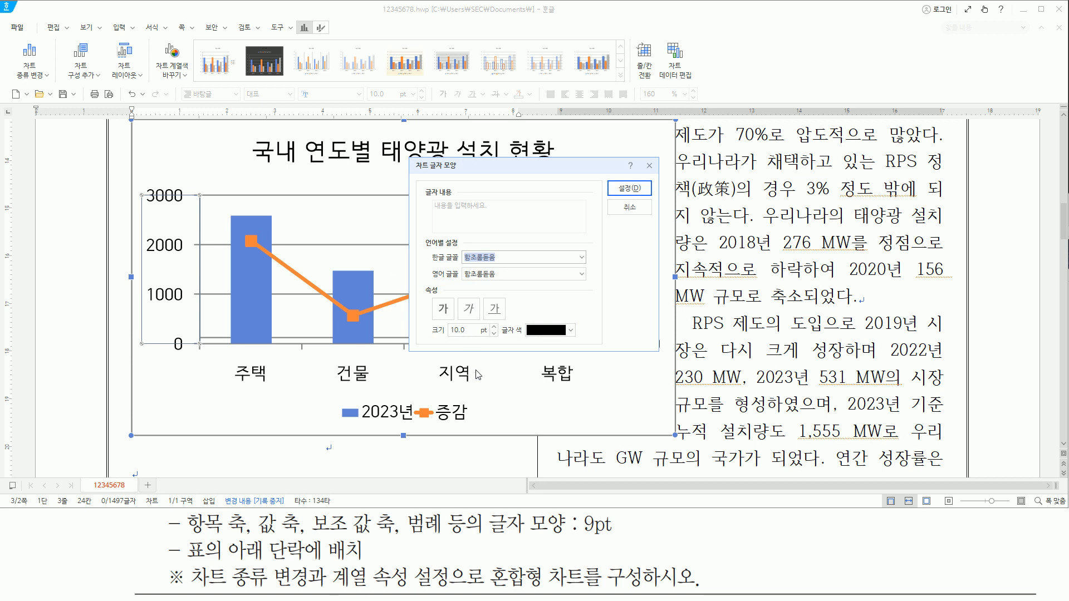
drag(435, 336, 470, 336)
drag(574, 537, 601, 537)
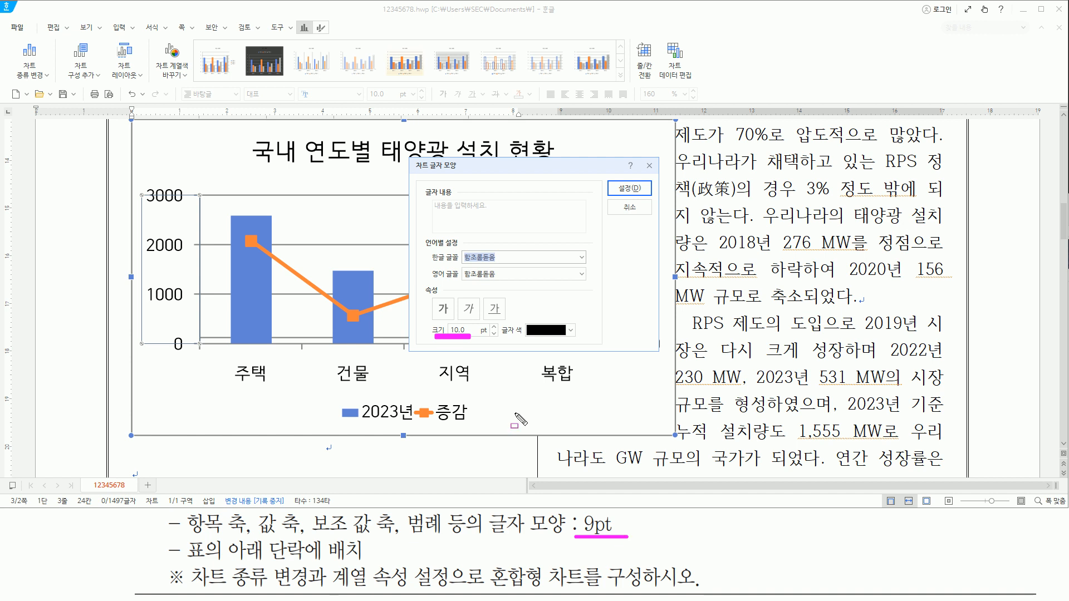
click(494, 333)
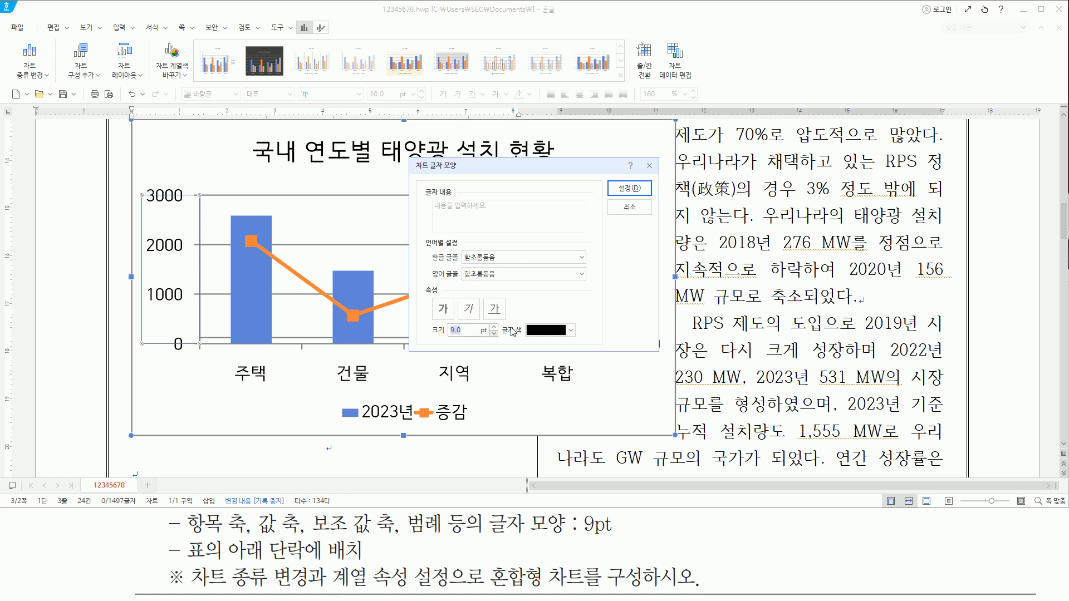
mouse_move(606, 205)
mouse_down()
mouse_move(611, 184)
mouse_move(639, 179)
mouse_move(655, 200)
mouse_up()
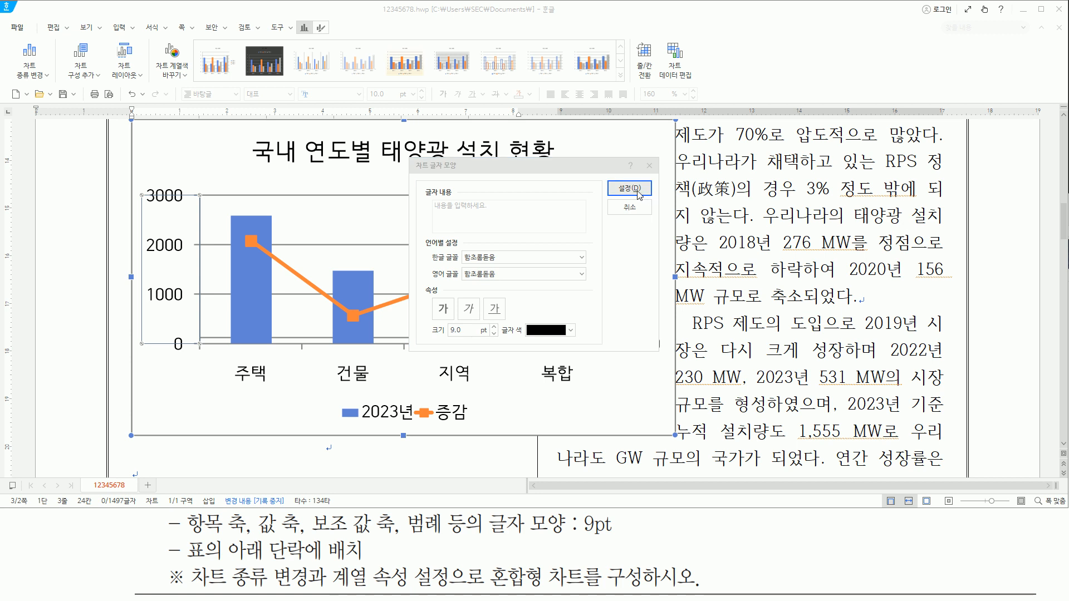
click(637, 193)
Step: Set the font size of the chart's category axis labels to 9 pt
click(250, 379)
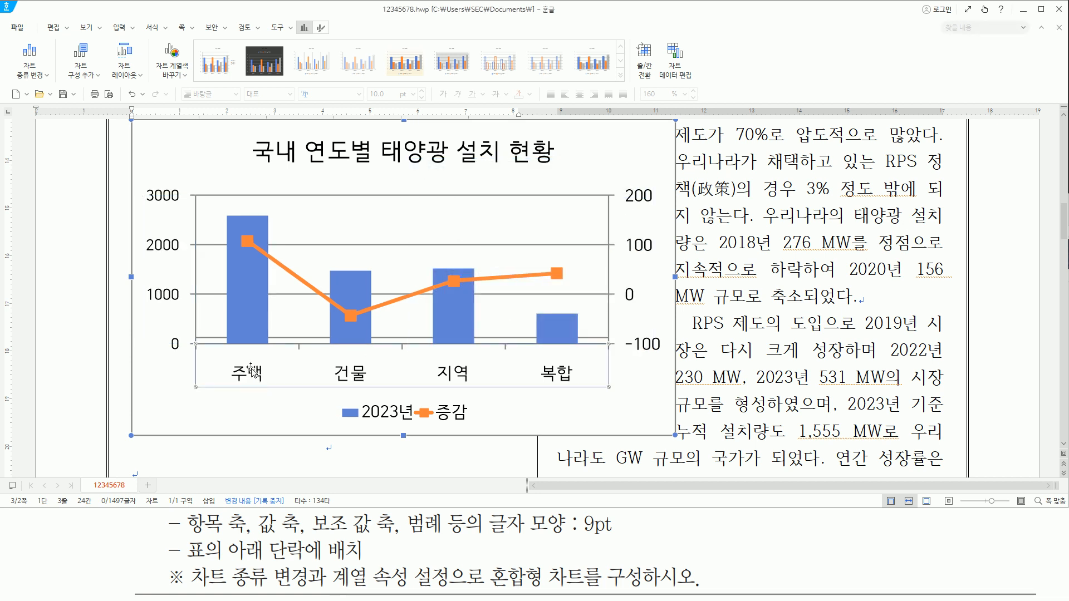
right_click(252, 371)
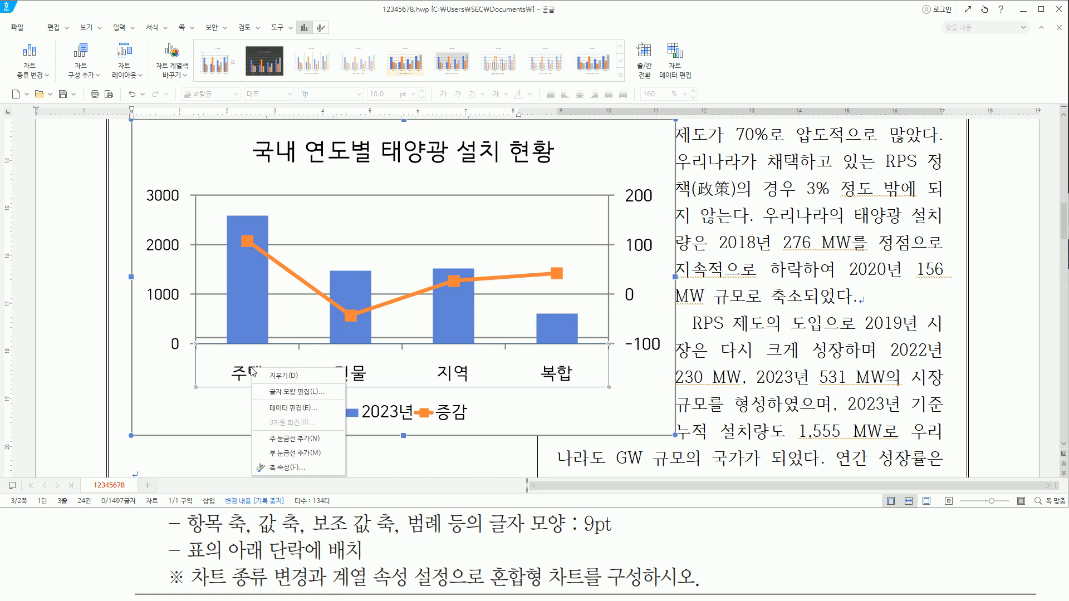
click(274, 392)
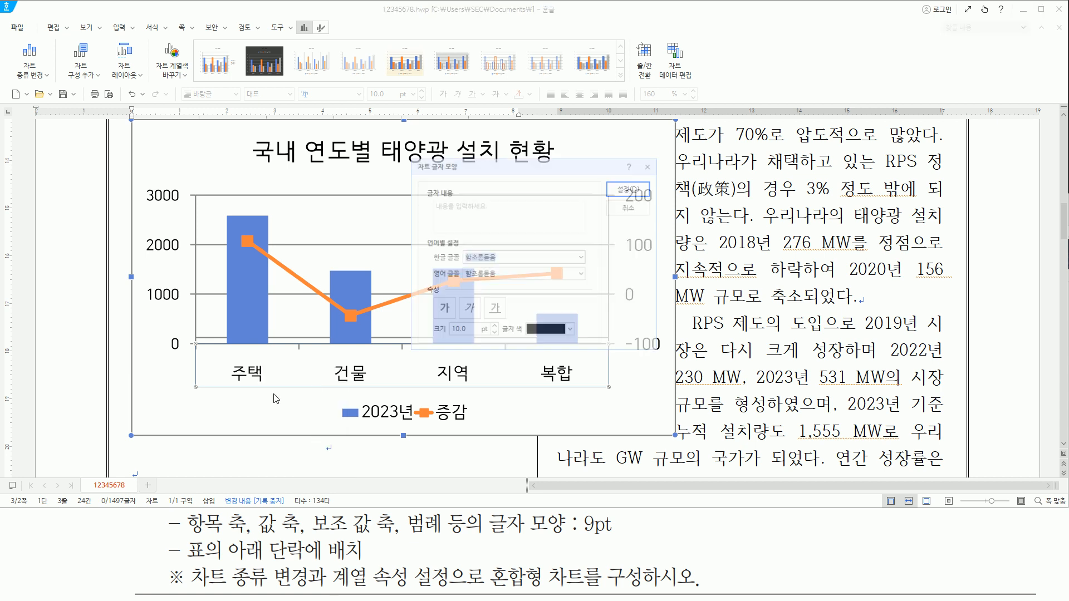
click(494, 334)
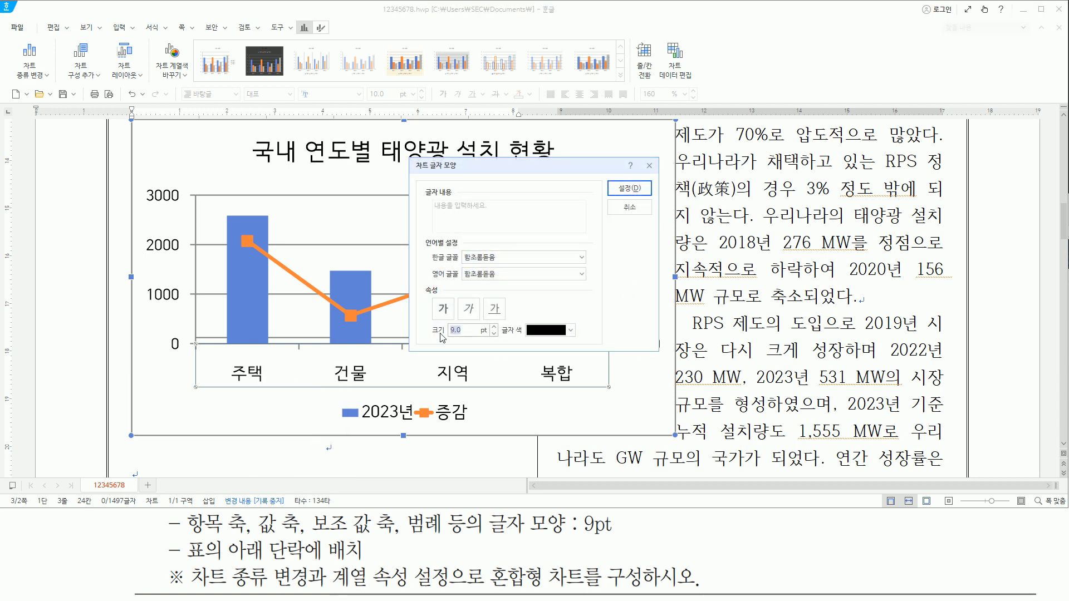
drag(612, 179, 643, 195)
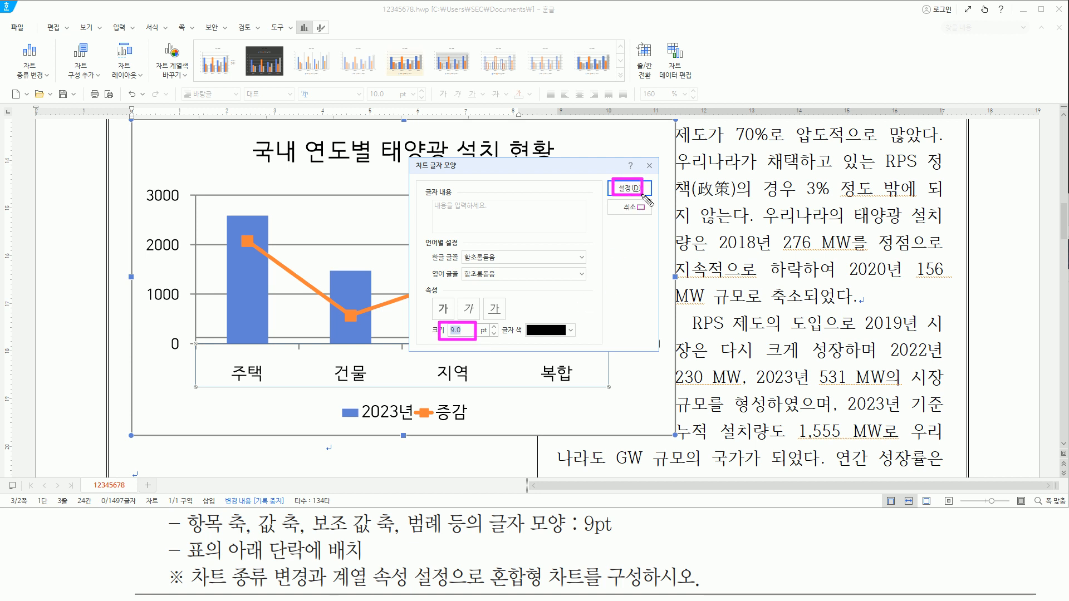
key(Escape)
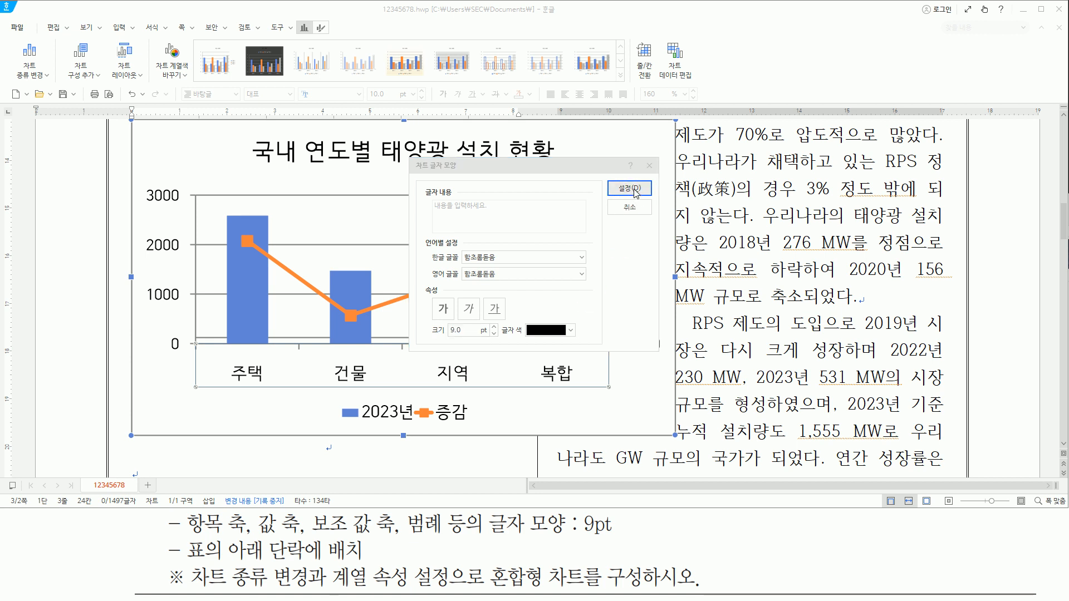
click(635, 190)
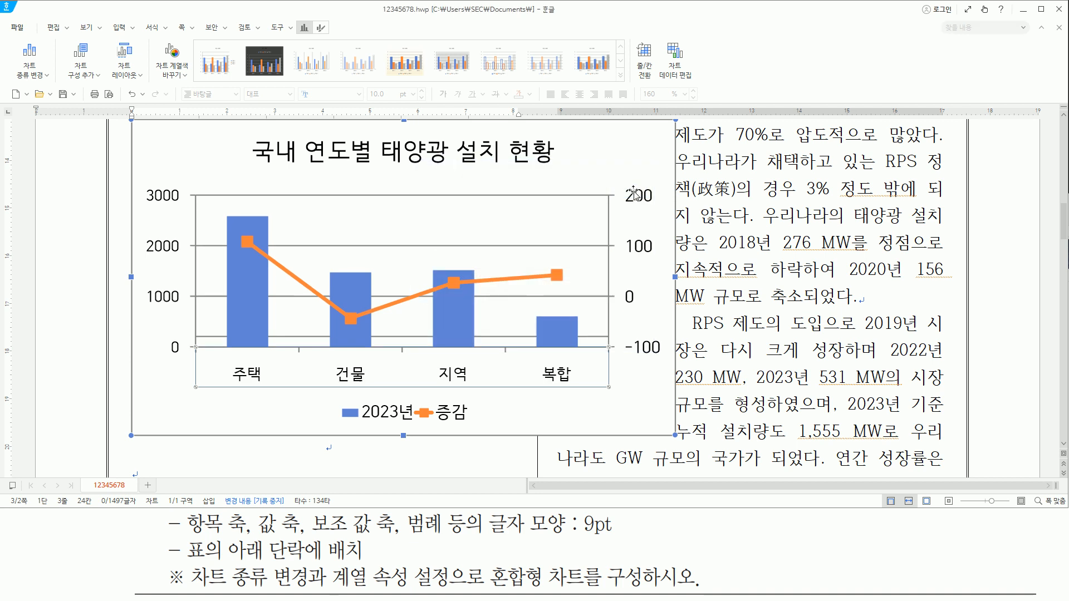
Step: Set the font size of the chart legend text to 9 pt
click(449, 413)
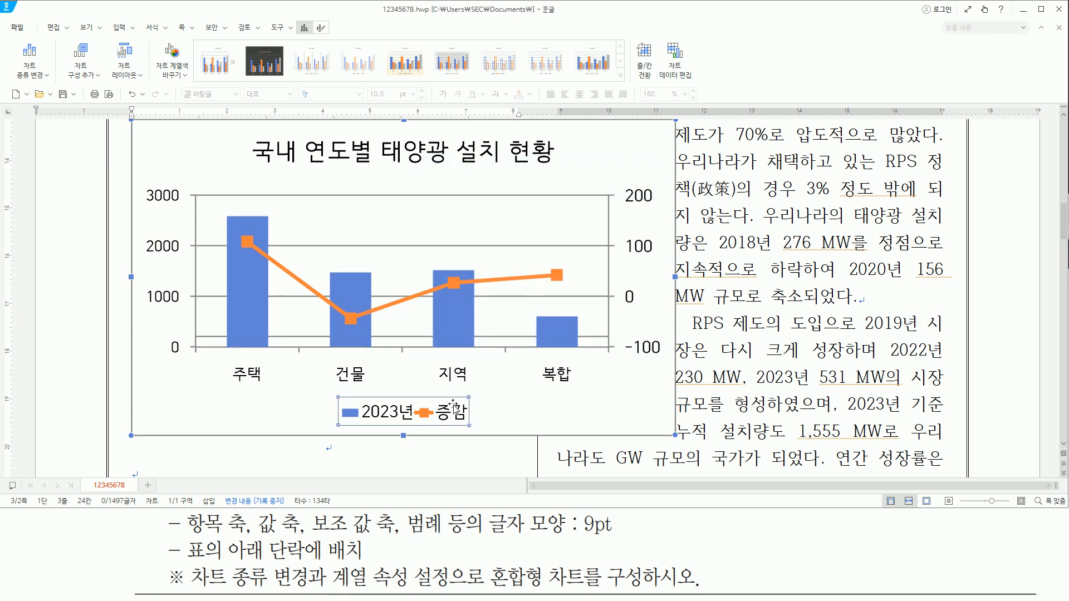
right_click(454, 408)
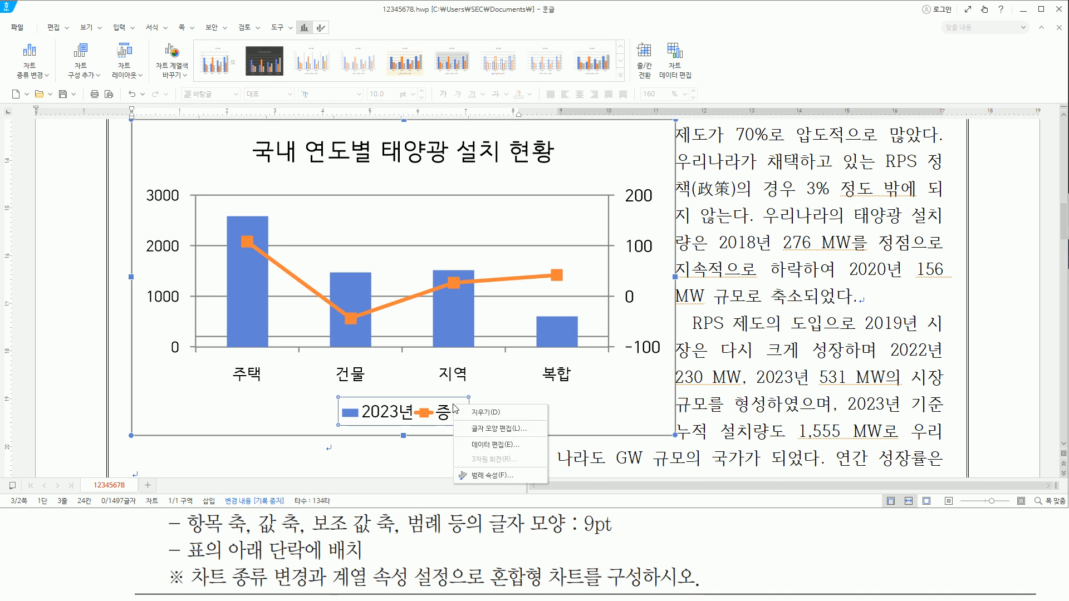
click(479, 429)
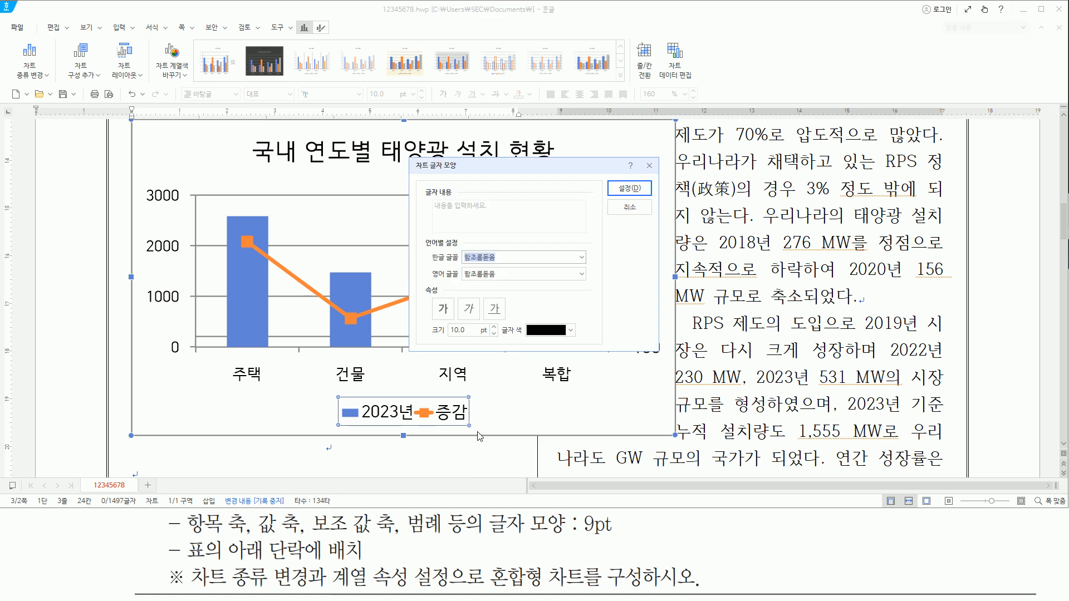
click(493, 333)
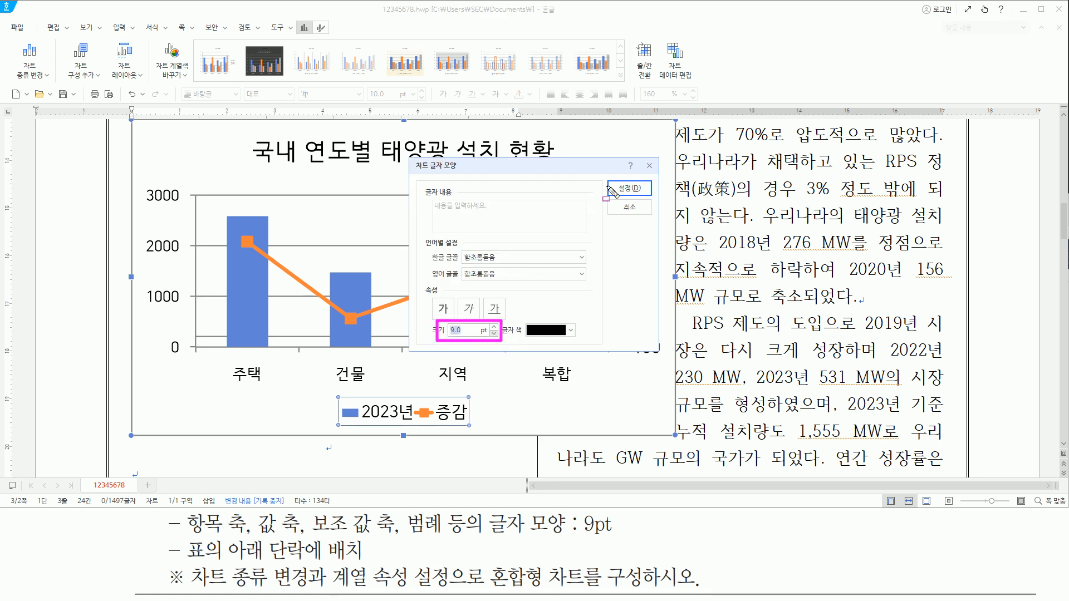
drag(619, 182, 644, 195)
key(Escape)
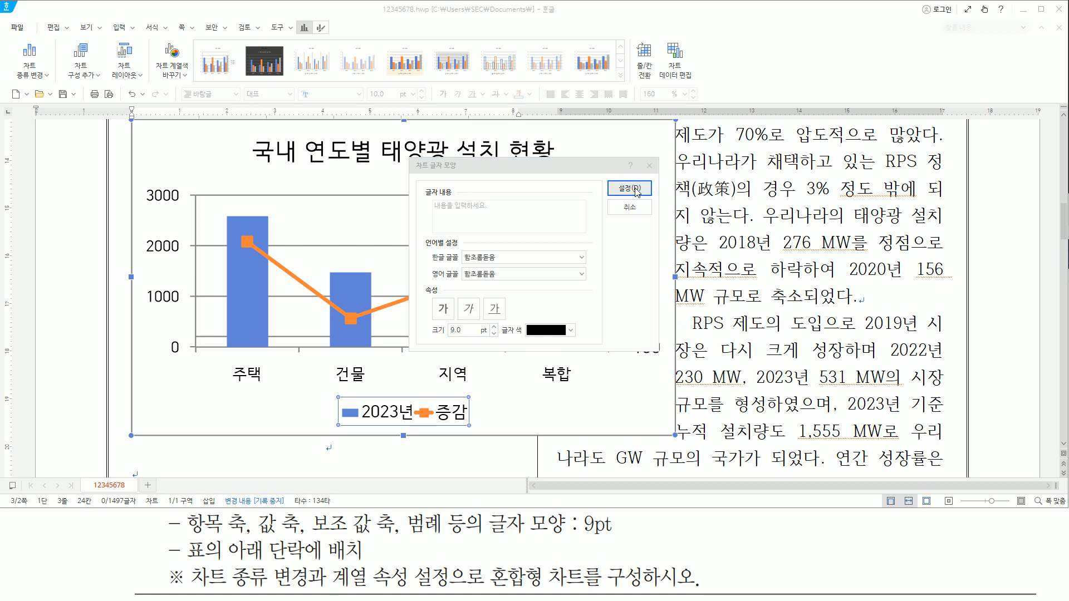
click(629, 188)
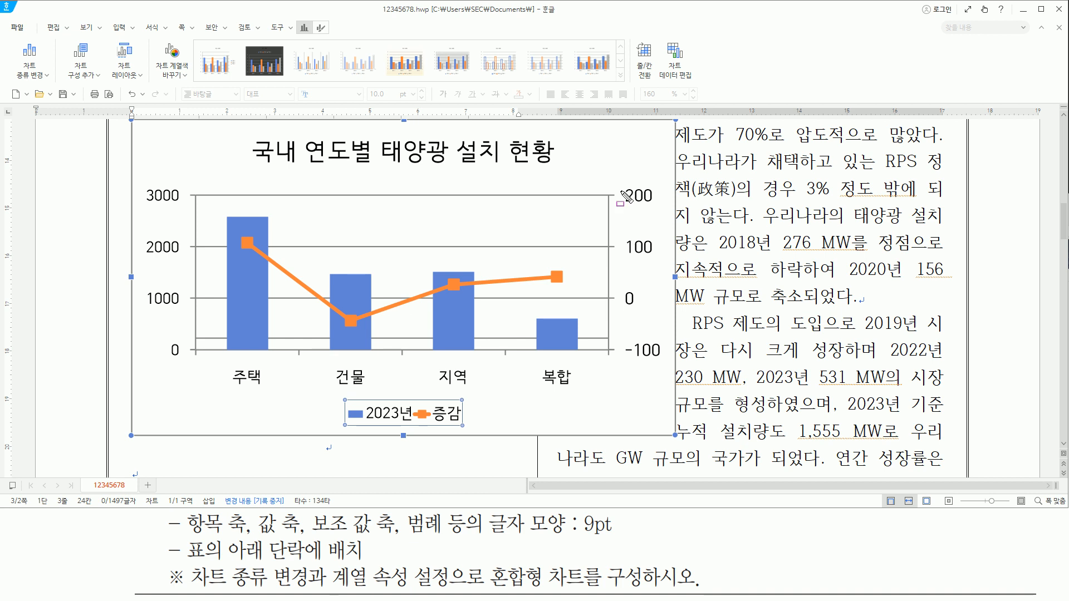
Step: Set the font size of the secondary value axis labels to 9 pt
drag(623, 188, 662, 366)
key(Escape)
click(642, 248)
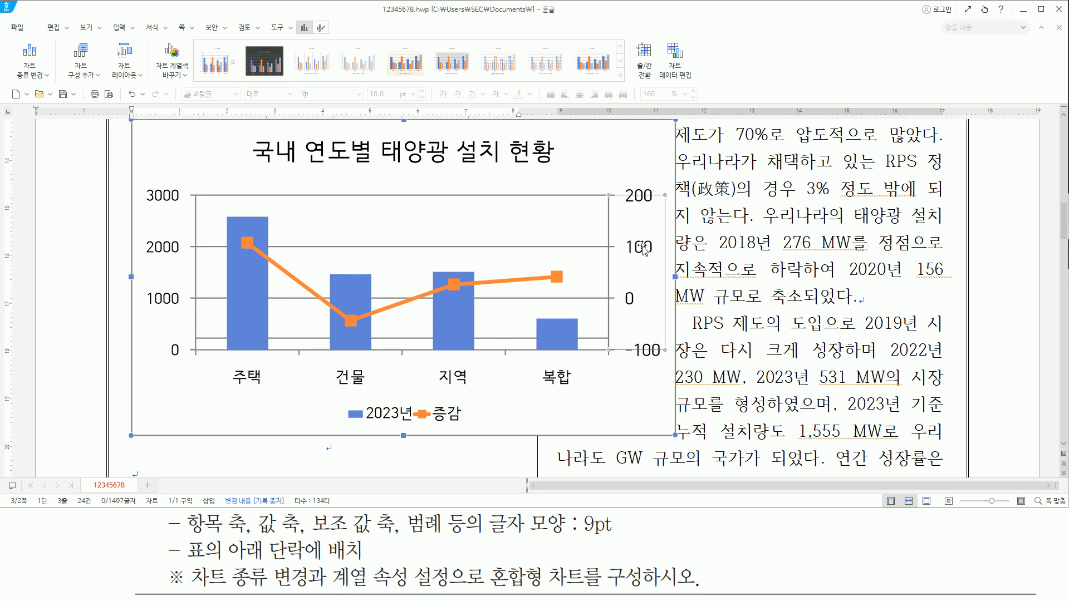
right_click(644, 249)
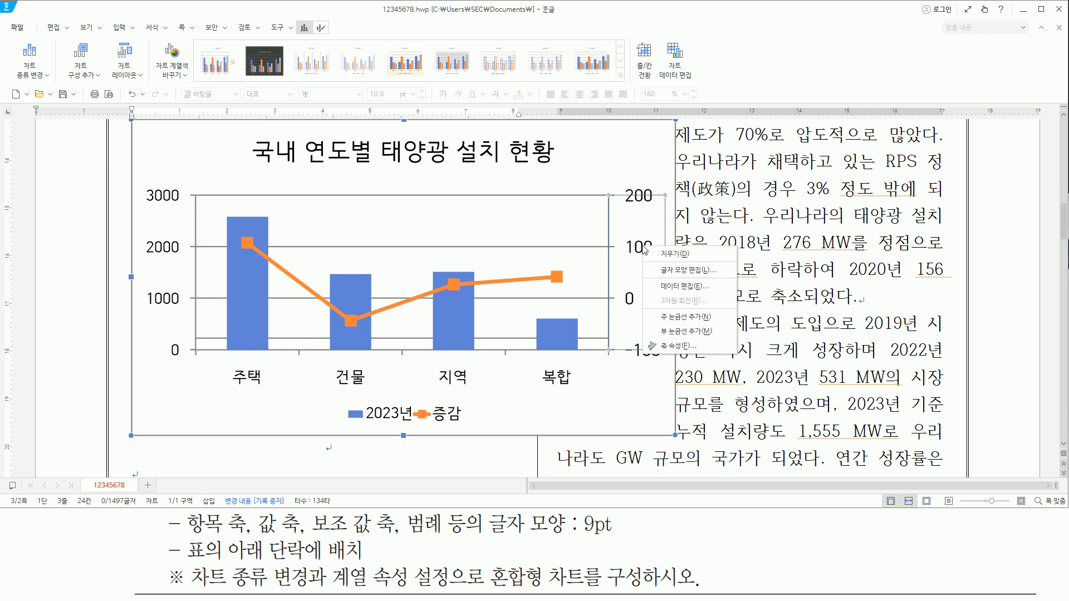
click(667, 271)
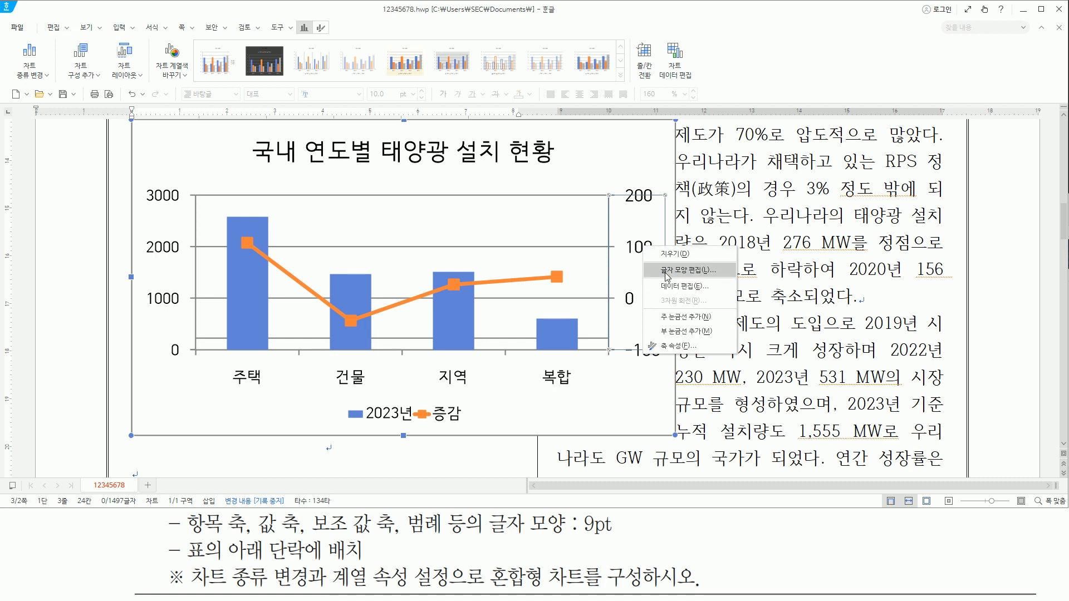
click(493, 334)
drag(437, 321, 502, 340)
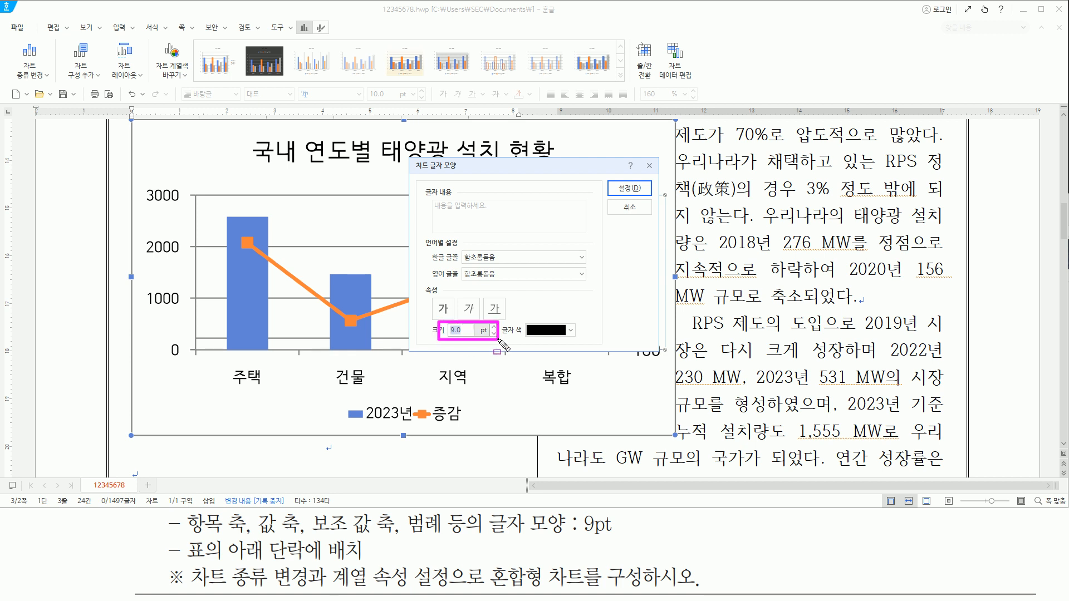
drag(610, 178, 647, 196)
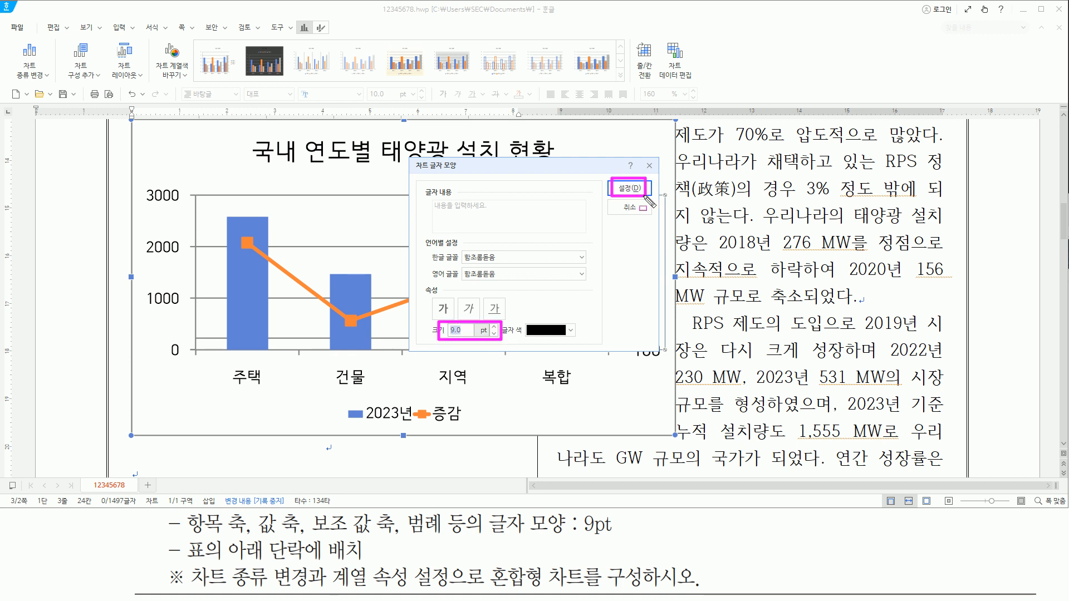
key(Escape)
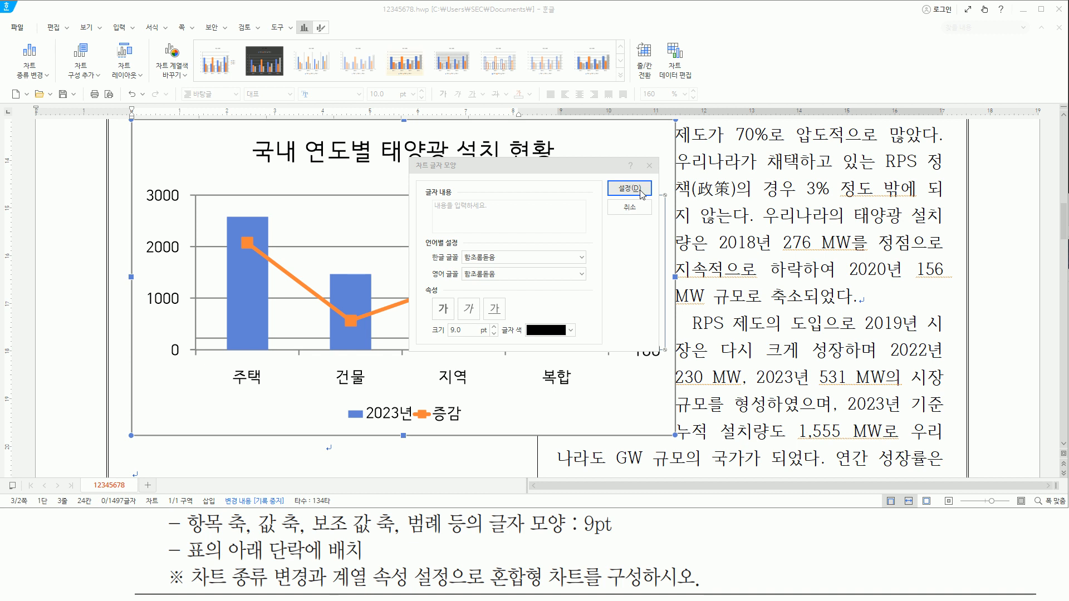
click(641, 192)
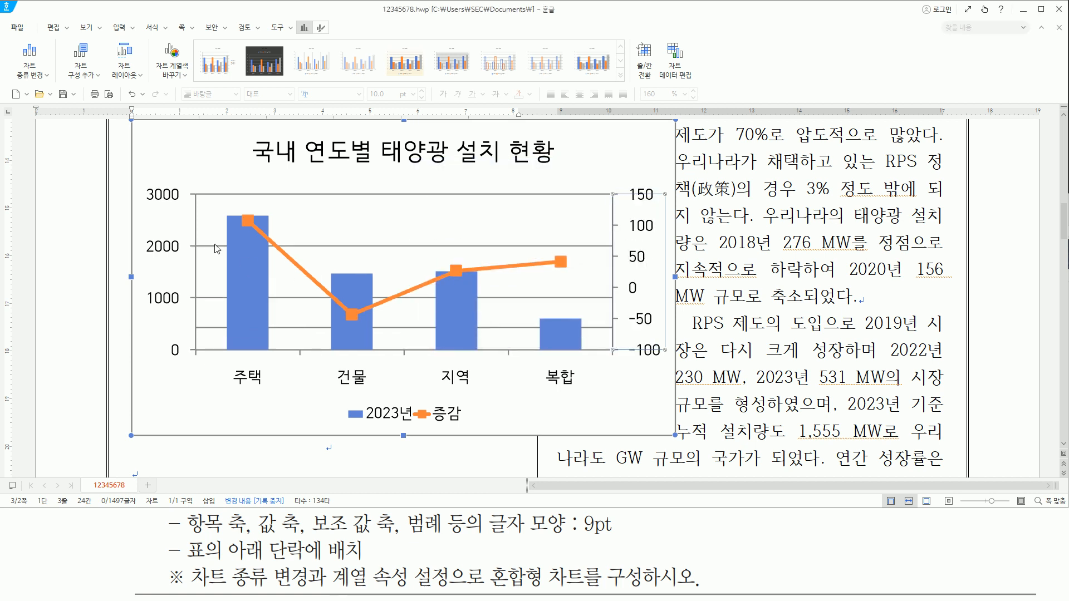
mouse_move(150, 182)
mouse_down()
mouse_move(187, 355)
mouse_move(249, 386)
mouse_move(584, 389)
mouse_up()
mouse_move(627, 183)
mouse_down()
mouse_move(641, 309)
mouse_move(668, 361)
mouse_up()
mouse_move(354, 401)
mouse_down()
mouse_move(482, 444)
mouse_move(461, 428)
mouse_up()
mouse_move(576, 537)
mouse_down()
mouse_move(623, 537)
mouse_move(576, 518)
mouse_move(620, 512)
mouse_up()
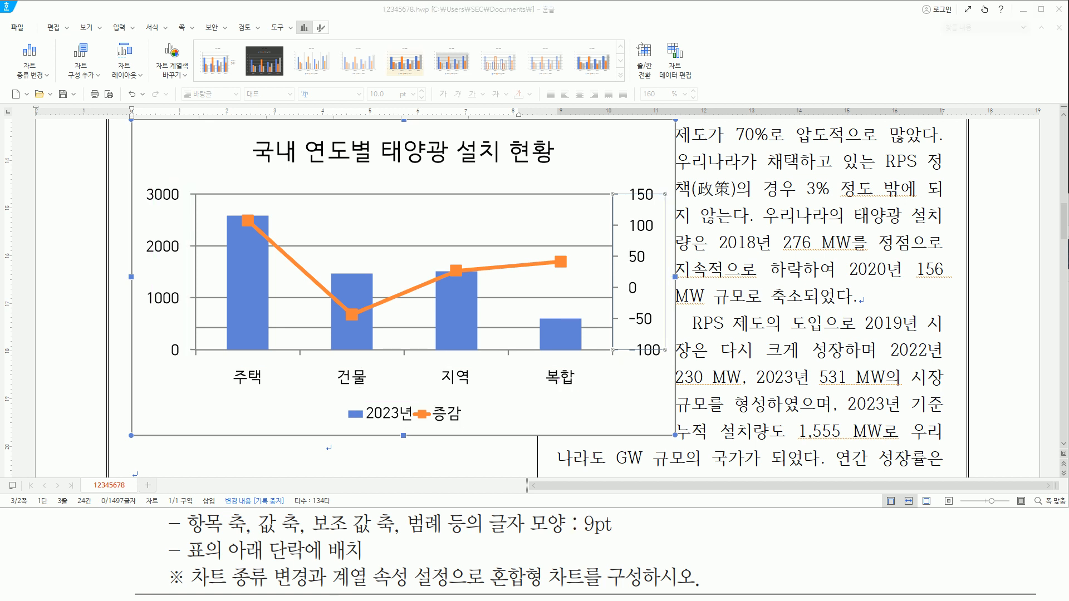
mouse_move(186, 538)
mouse_down()
mouse_move(207, 562)
mouse_move(302, 561)
mouse_up()
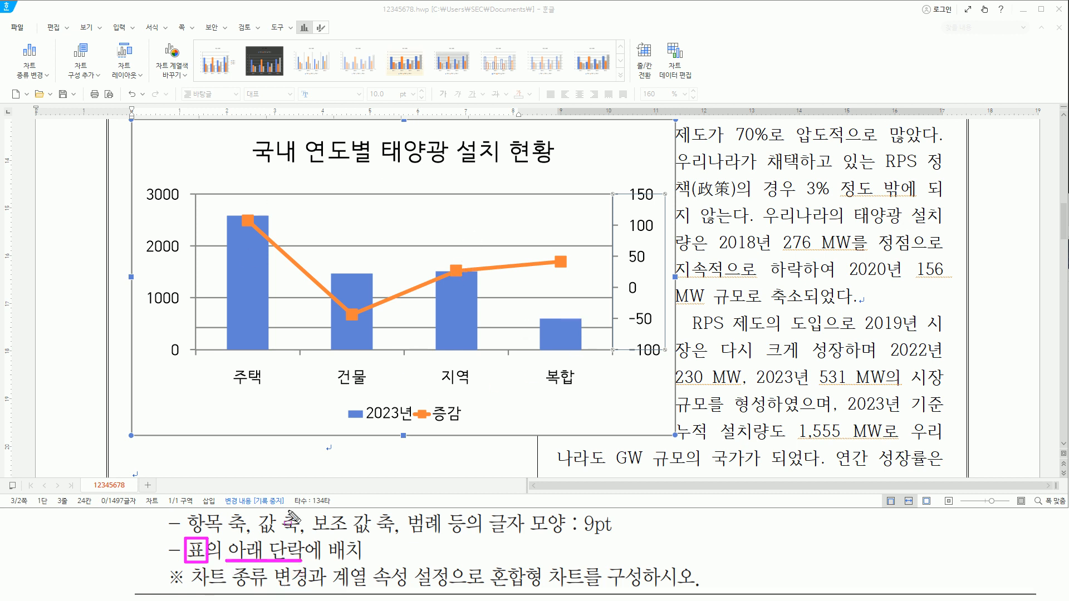
drag(325, 565, 372, 562)
drag(197, 585, 655, 598)
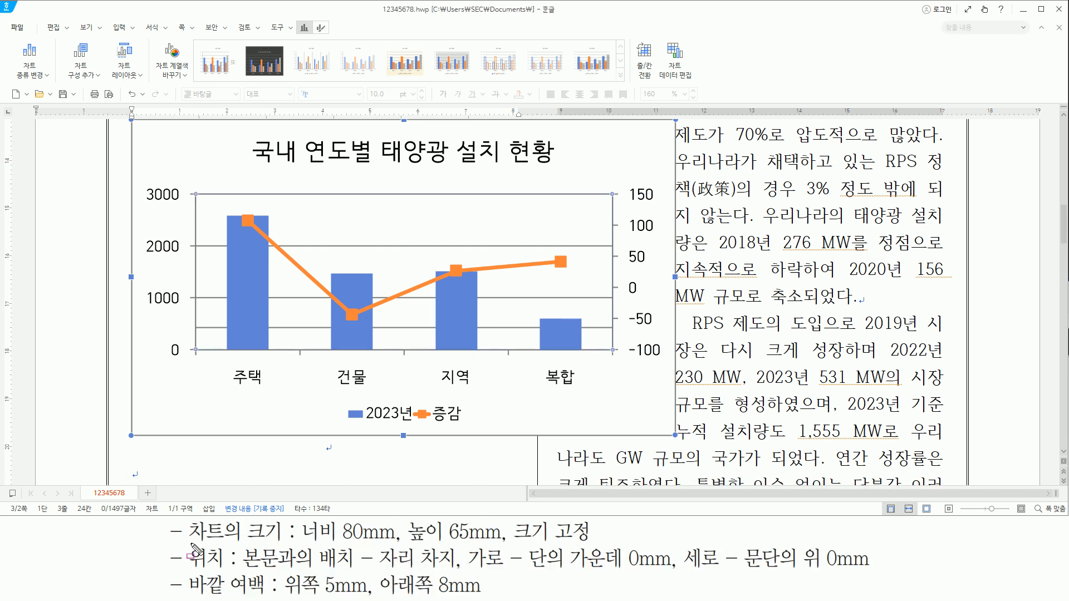
drag(190, 541, 281, 540)
mouse_move(189, 569)
mouse_down()
mouse_move(225, 570)
mouse_move(265, 597)
mouse_up()
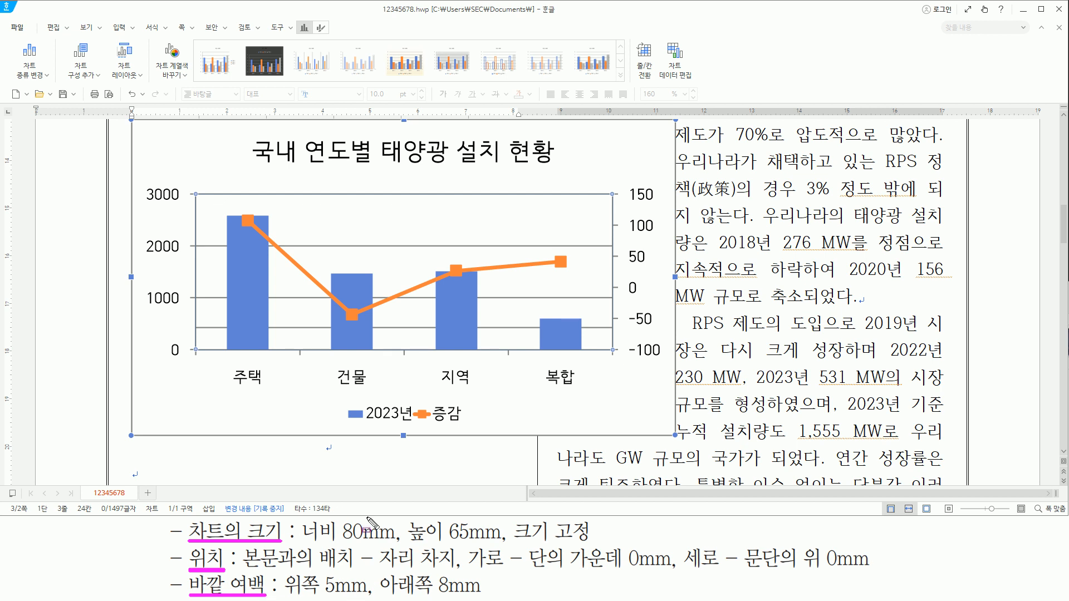
mouse_move(133, 121)
mouse_down()
mouse_move(243, 286)
mouse_move(670, 449)
mouse_move(672, 436)
mouse_up()
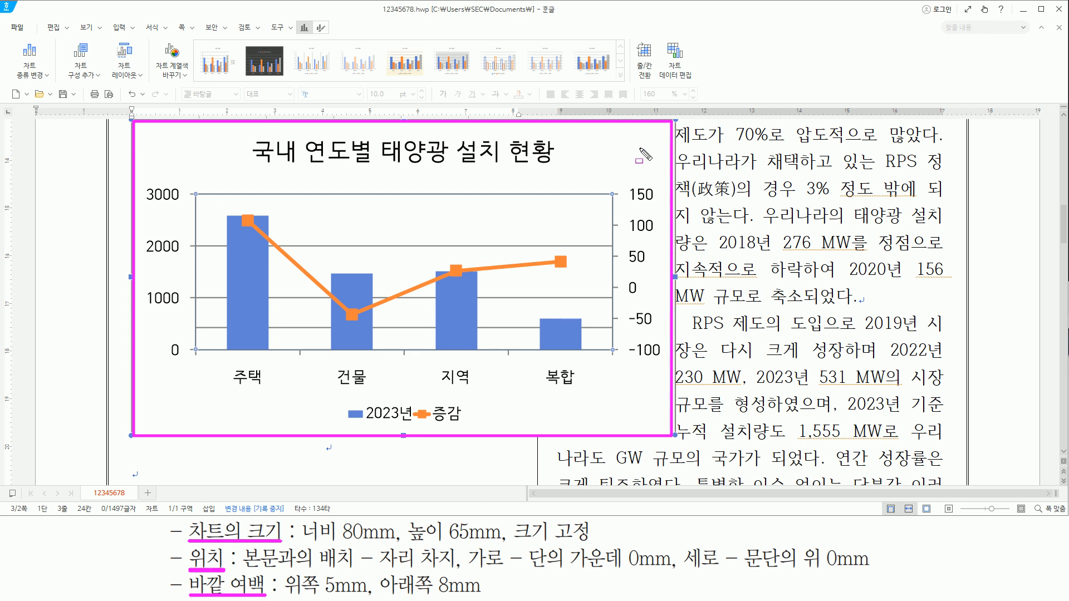
key(Escape)
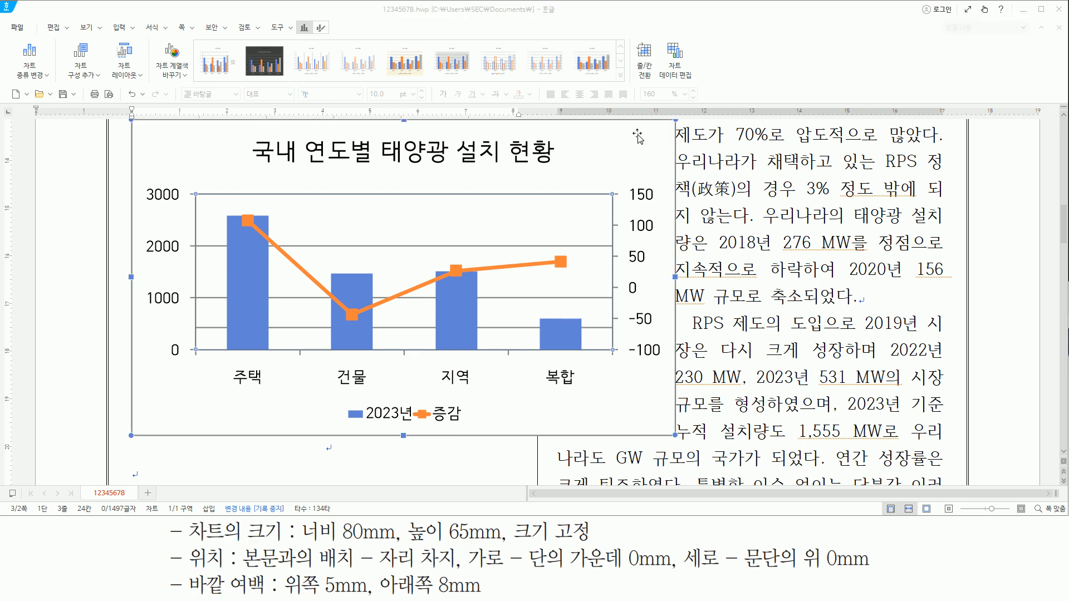
Step: In the whole chart's object properties, set the width to 80 mm and the height to 65 mm, and enable 크기 고정
click(631, 139)
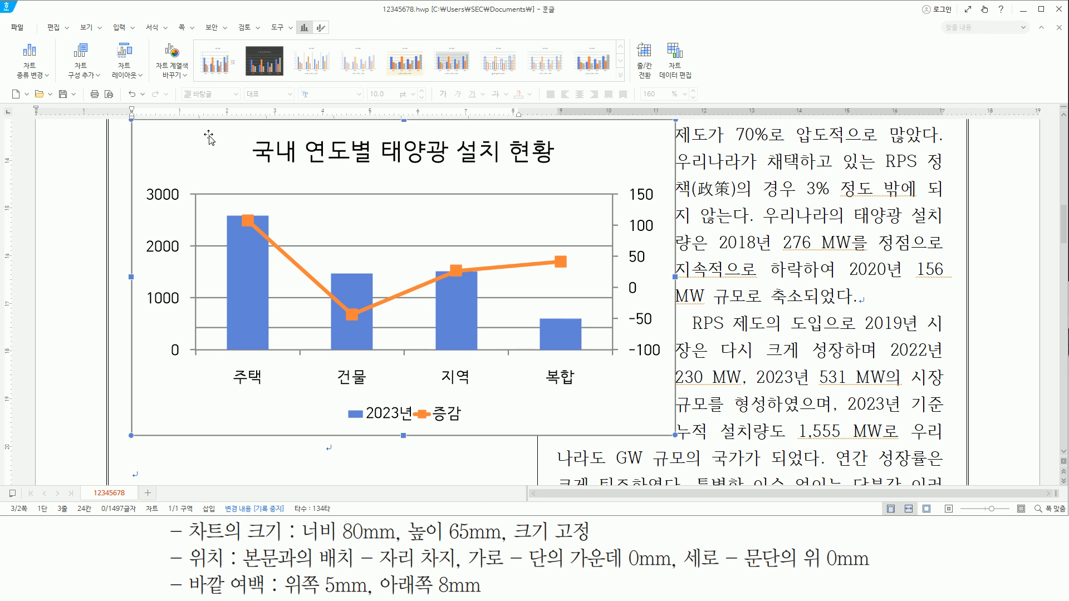
right_click(209, 137)
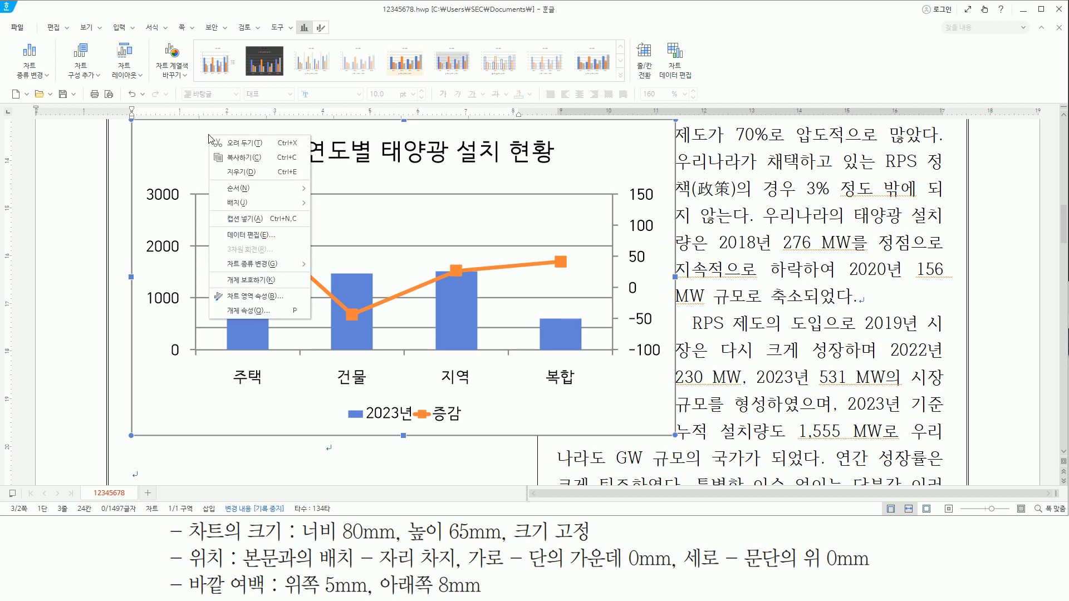
click(251, 311)
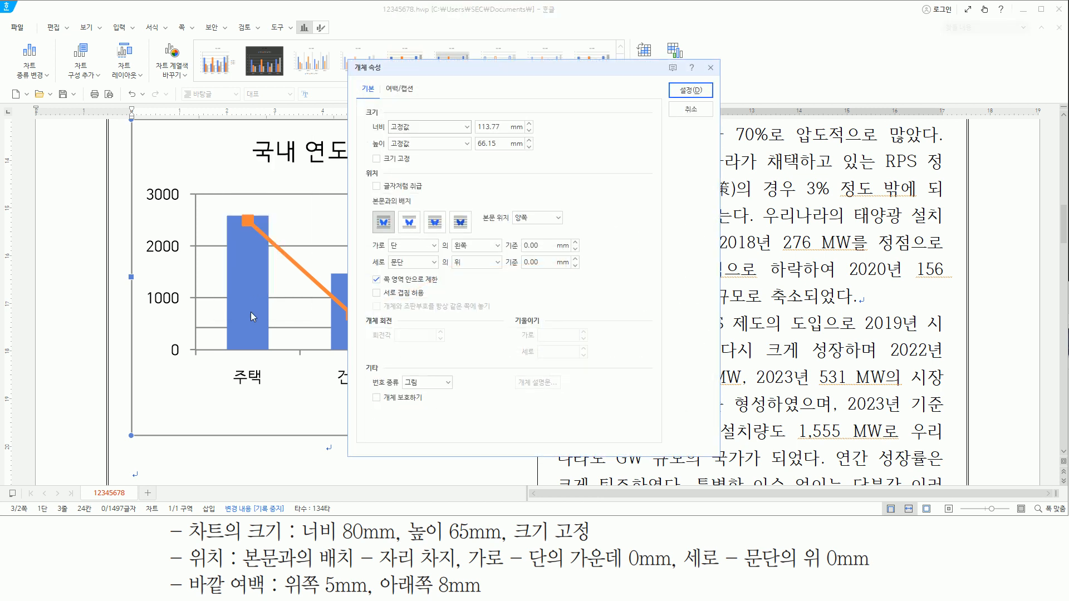
mouse_move(349, 59)
mouse_down()
mouse_move(506, 346)
mouse_move(719, 457)
mouse_up()
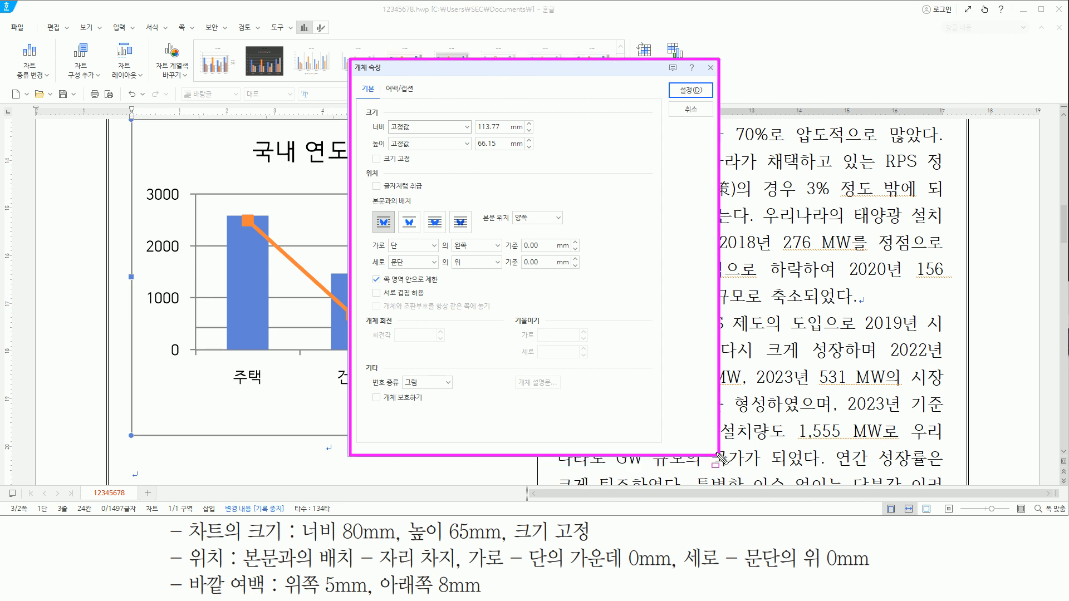
drag(303, 540, 588, 543)
key(Escape)
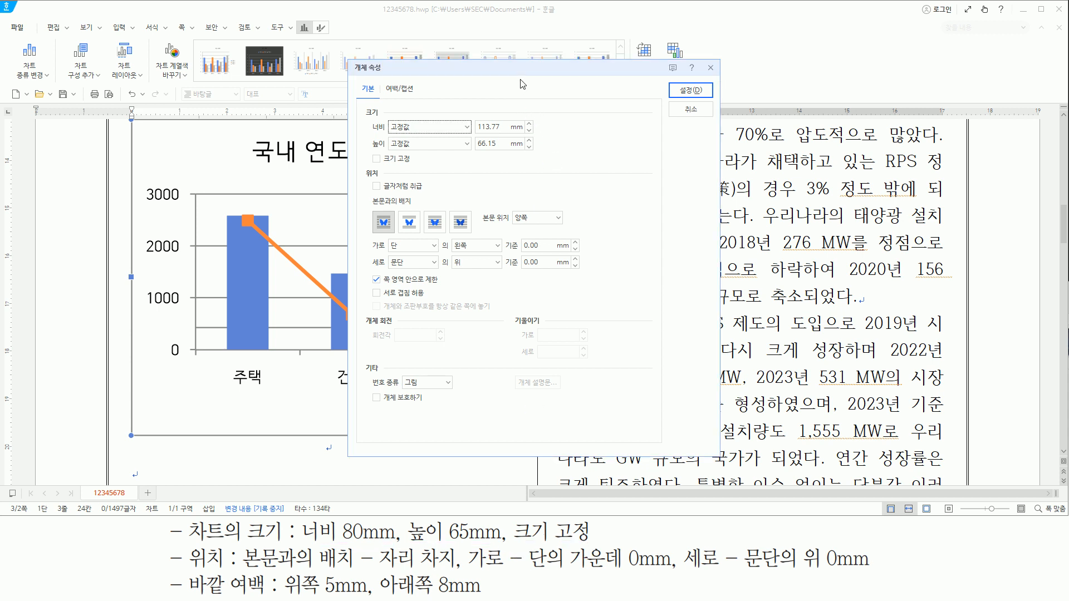
key(Tab)
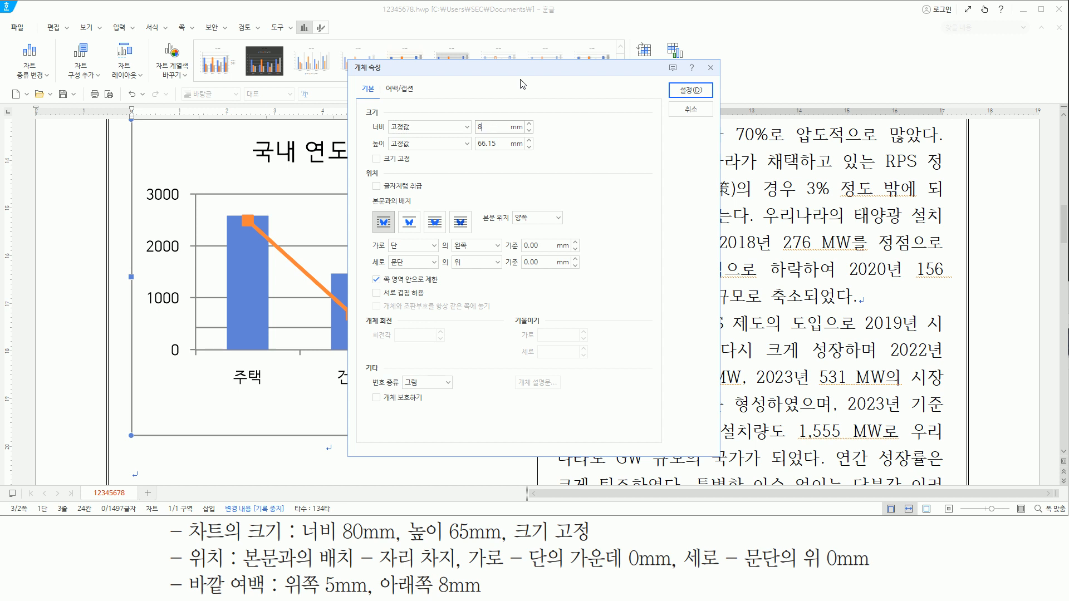
text(80)
key(Tab)
key(Tab)
key(space)
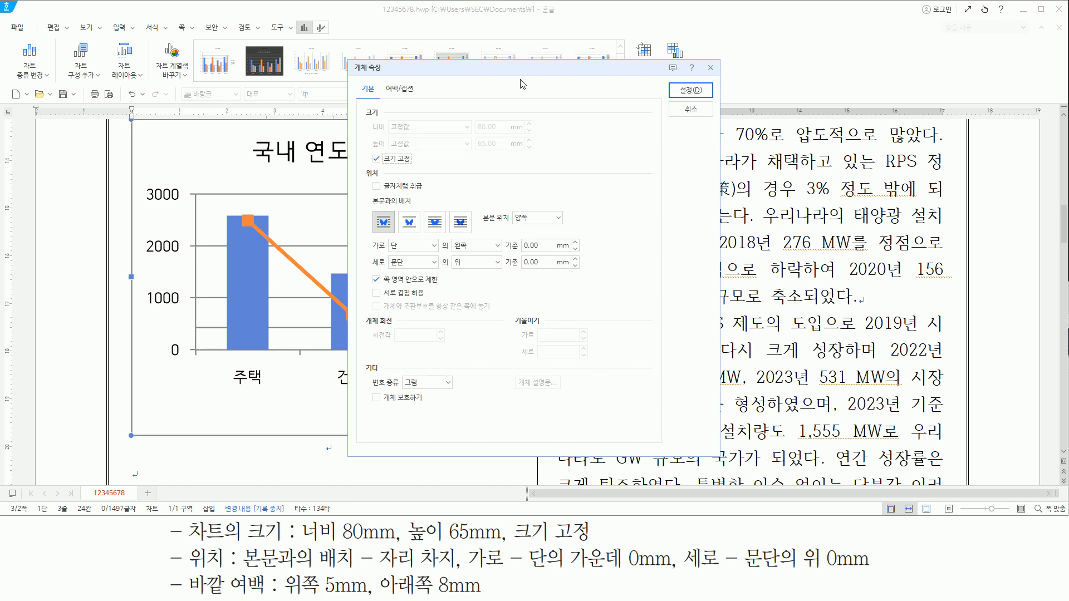
drag(474, 119, 510, 162)
drag(370, 153, 422, 163)
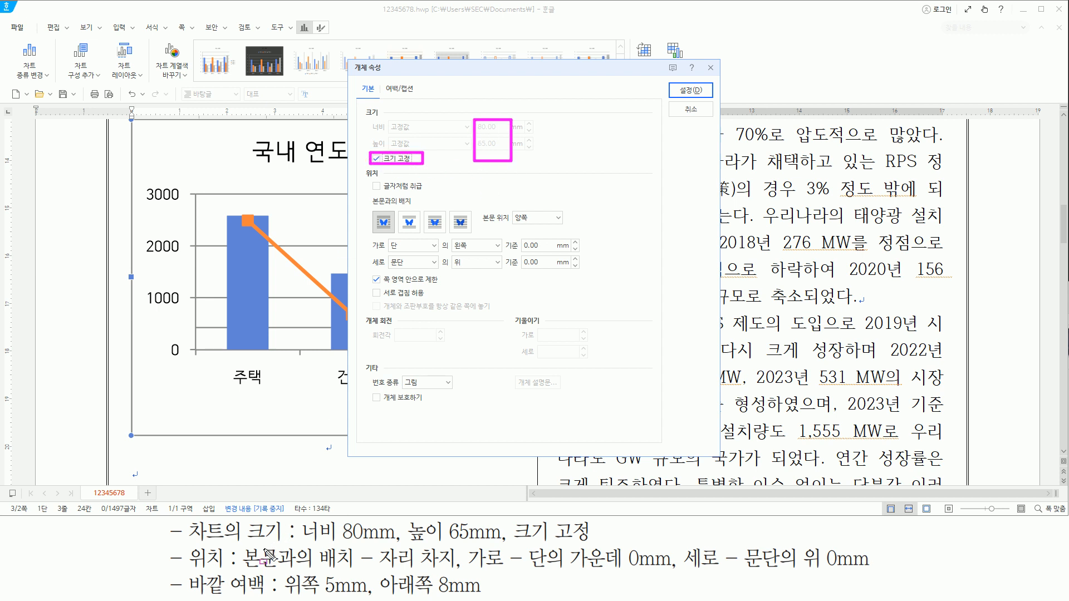
drag(186, 546, 224, 571)
key(Escape)
drag(377, 545, 456, 569)
drag(398, 208, 420, 232)
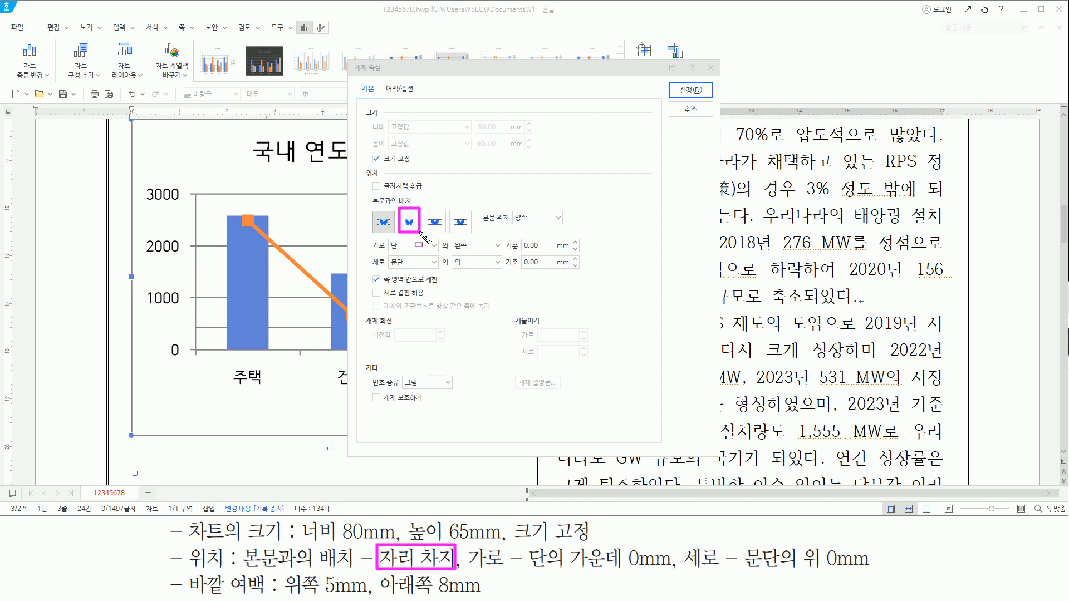
Step: Set the chart's text wrapping to 자리 차지 and align it horizontally to the 가운데 of the 단
key(Escape)
click(411, 225)
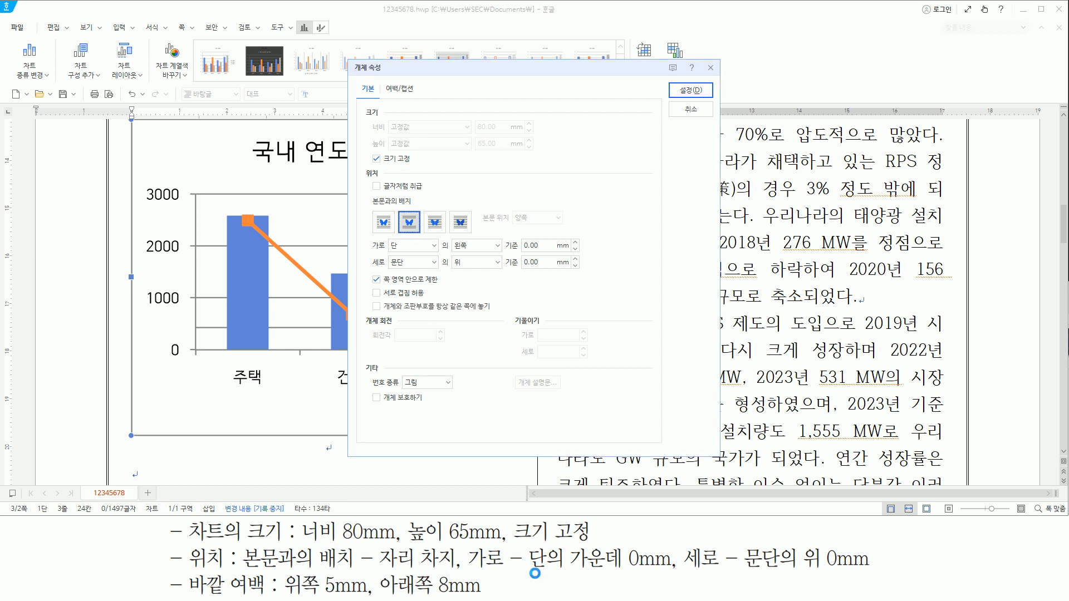
drag(466, 569, 681, 570)
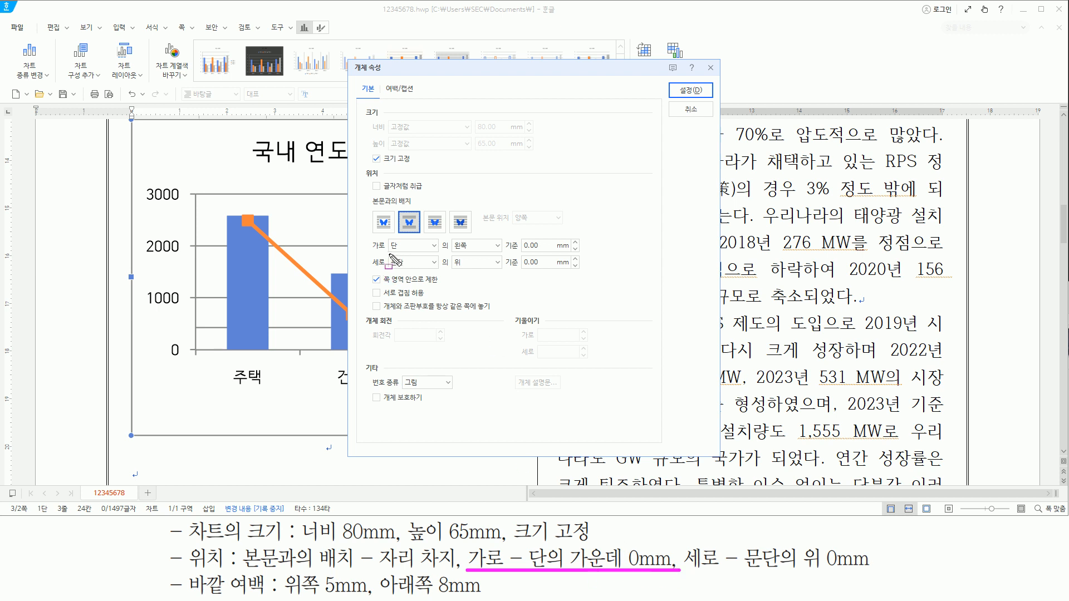
drag(450, 240, 476, 253)
key(Escape)
click(479, 246)
click(482, 276)
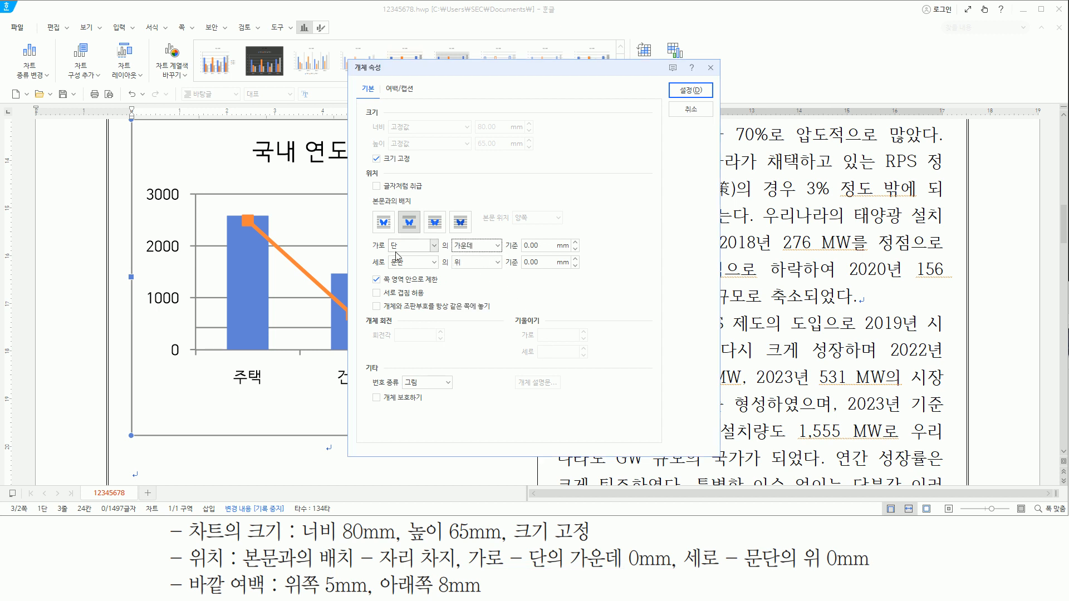
drag(387, 243, 576, 250)
drag(686, 569, 877, 569)
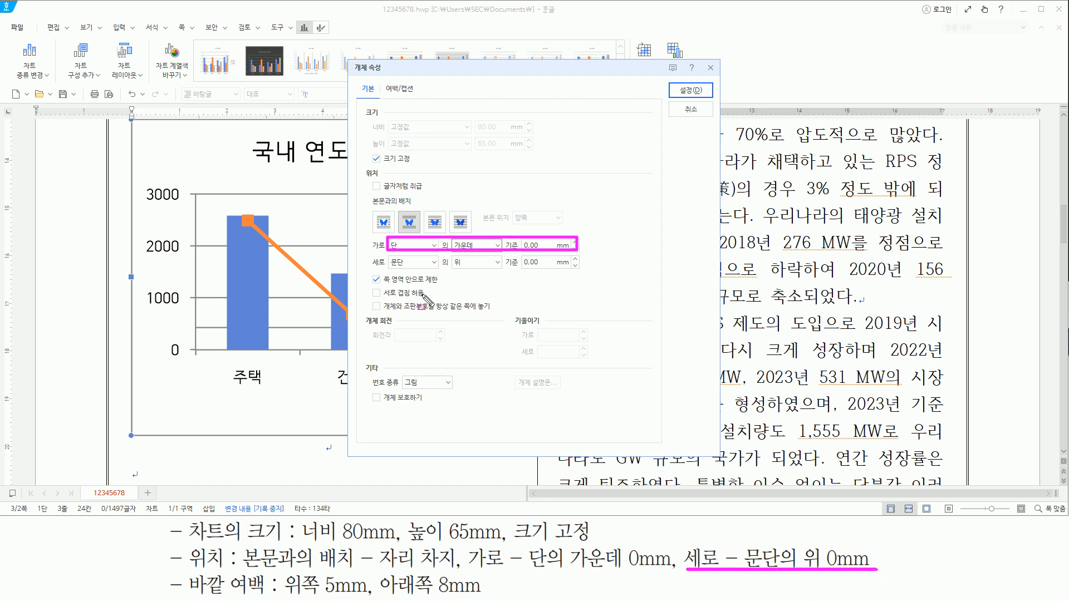
mouse_move(389, 267)
mouse_down()
mouse_move(576, 268)
mouse_move(579, 255)
mouse_up()
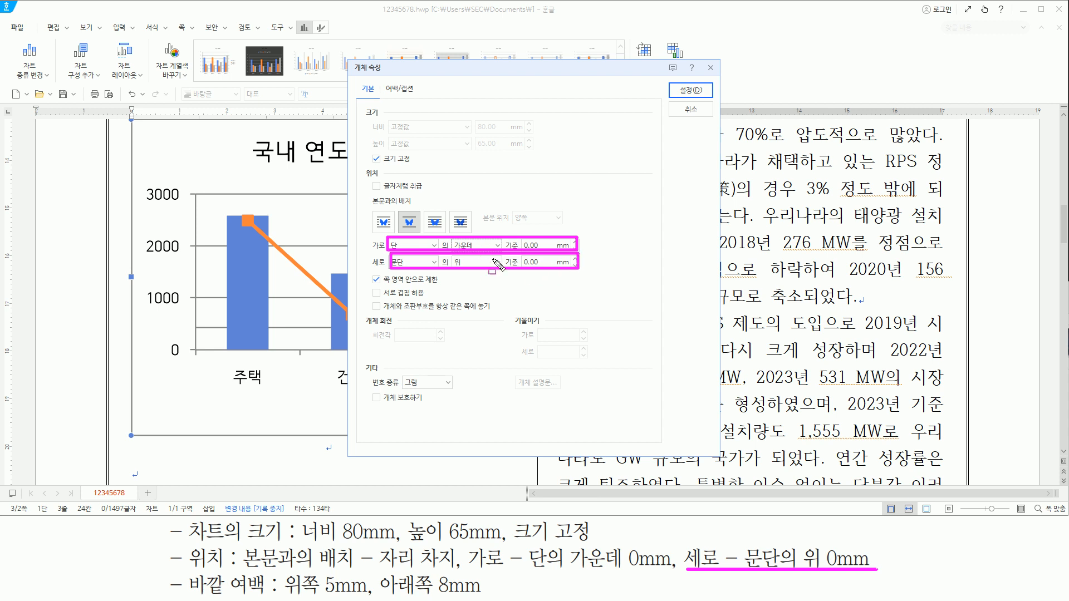
Step: Set the chart's outer margins to 5 mm on the 위쪽 and 8 mm on the 아래쪽, and apply the object properties
mouse_move(186, 561)
mouse_down()
mouse_move(185, 548)
mouse_move(268, 594)
mouse_up()
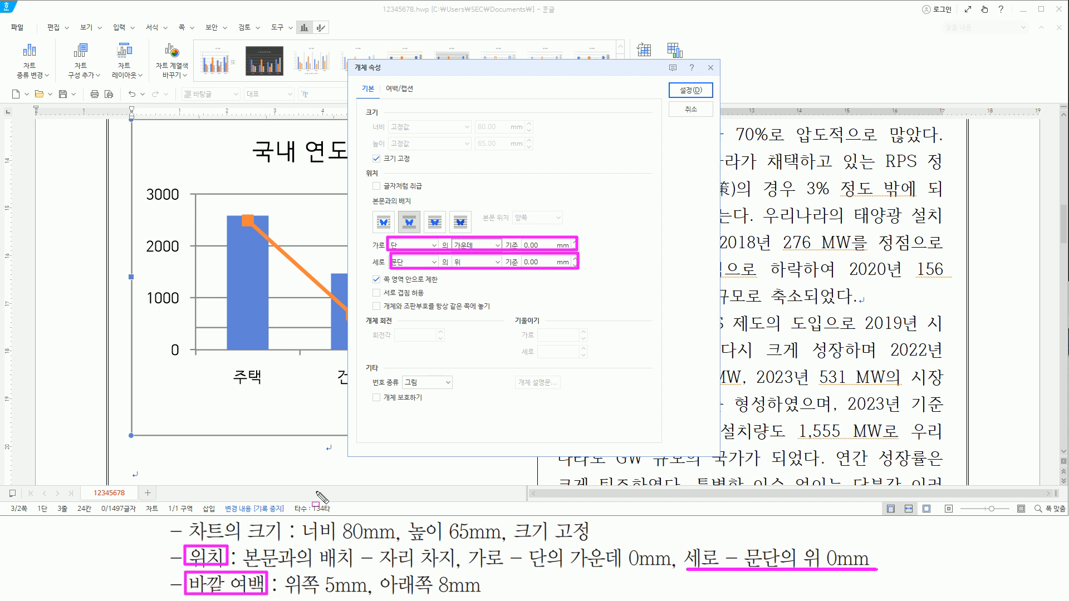
mouse_move(383, 80)
mouse_down()
mouse_move(384, 98)
mouse_move(424, 104)
mouse_up()
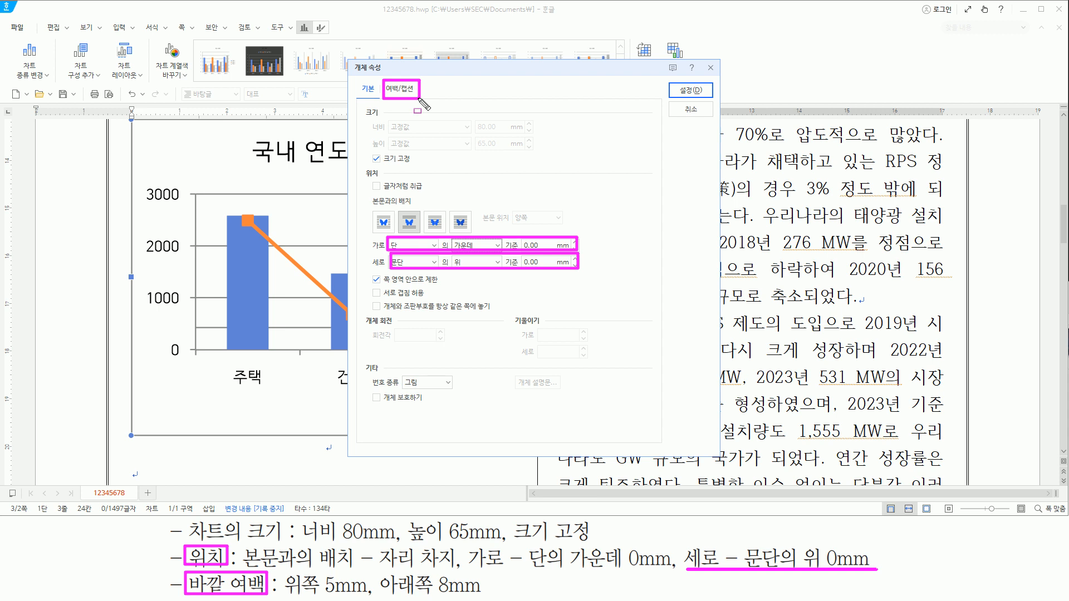
key(Escape)
click(402, 89)
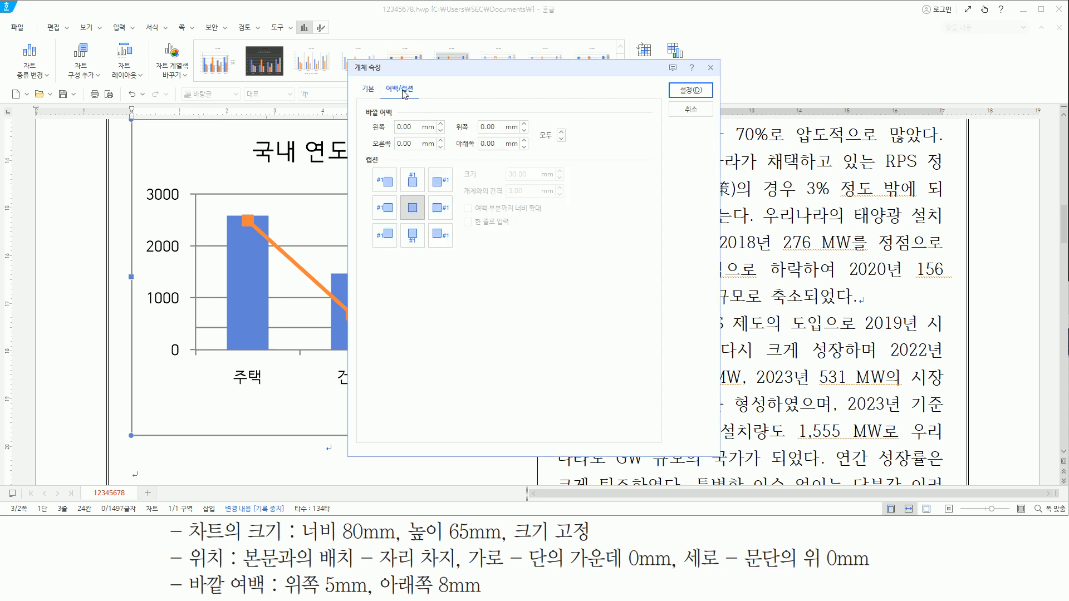
drag(362, 105, 399, 118)
mouse_move(282, 568)
mouse_down()
mouse_move(368, 597)
mouse_move(443, 584)
mouse_move(486, 597)
mouse_up()
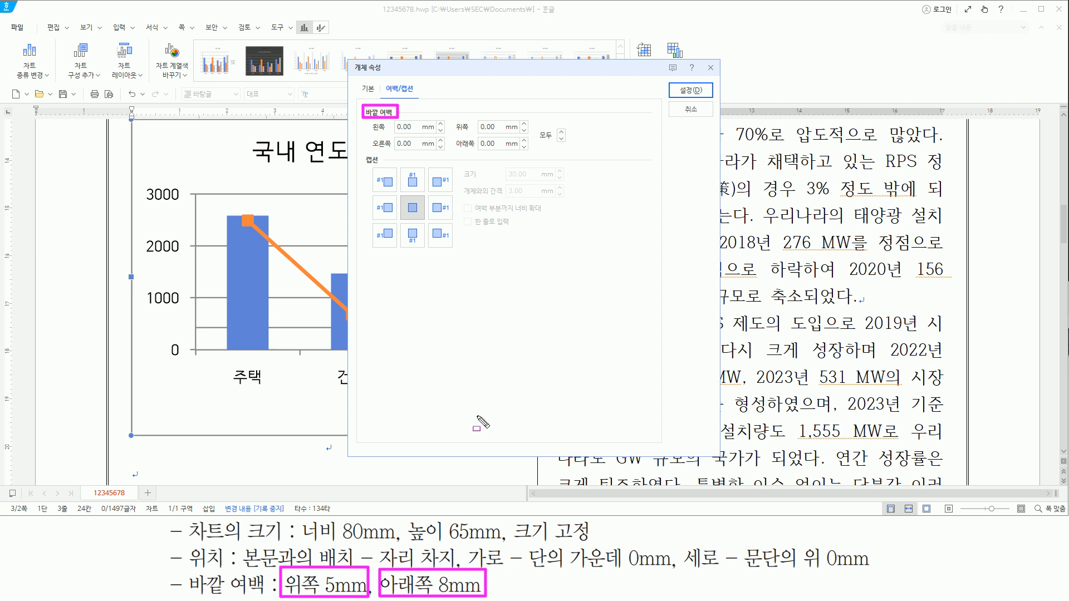
mouse_move(452, 115)
mouse_down()
mouse_move(499, 151)
mouse_move(532, 152)
mouse_up()
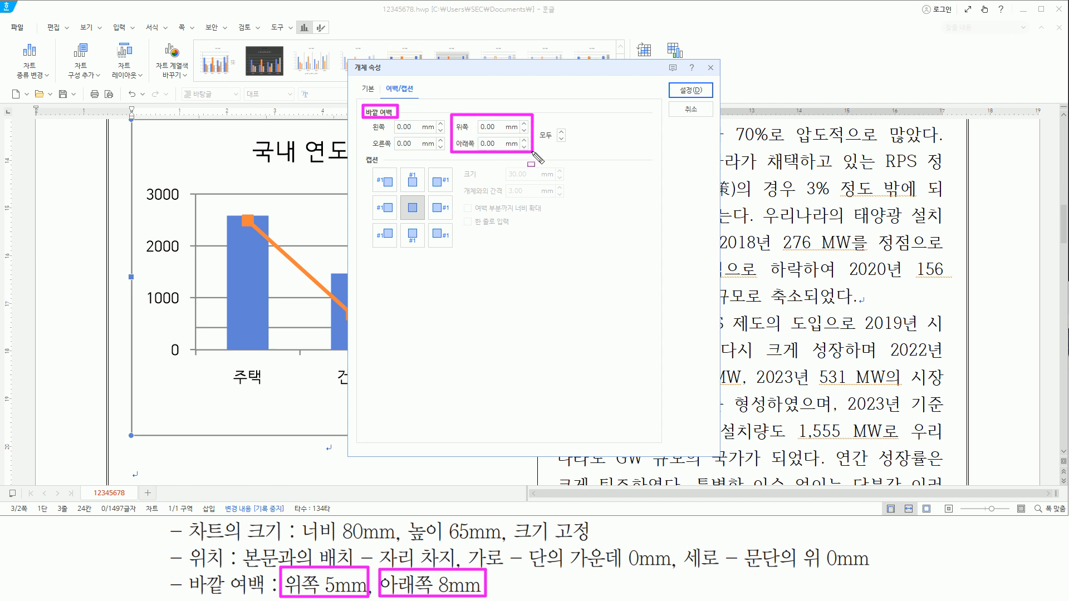
key(Escape)
double_click(488, 126)
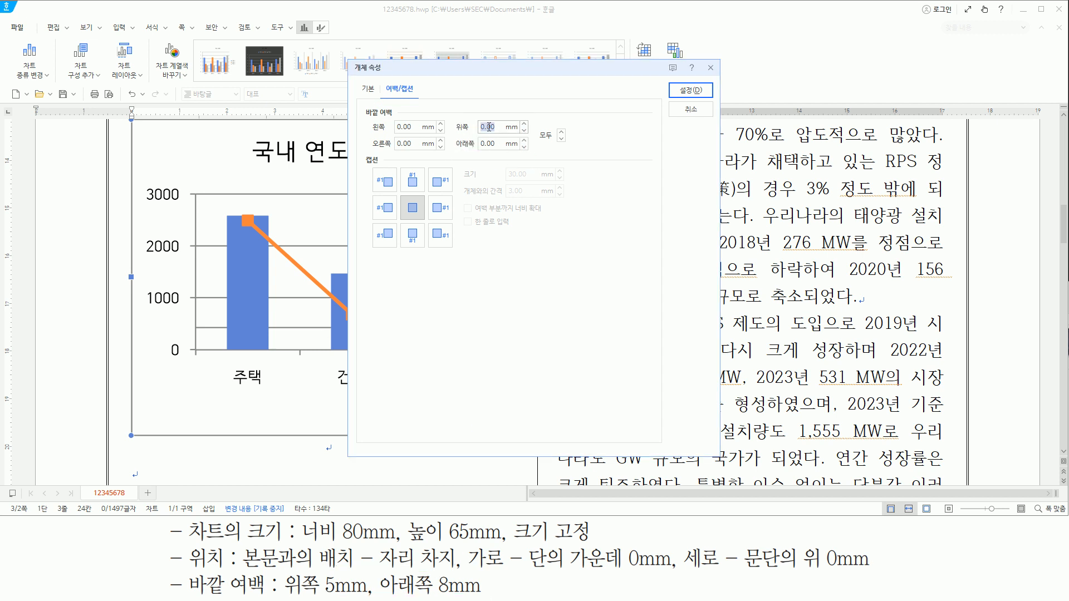
click(487, 143)
mouse_move(452, 116)
mouse_down()
mouse_move(504, 152)
mouse_move(528, 154)
mouse_up()
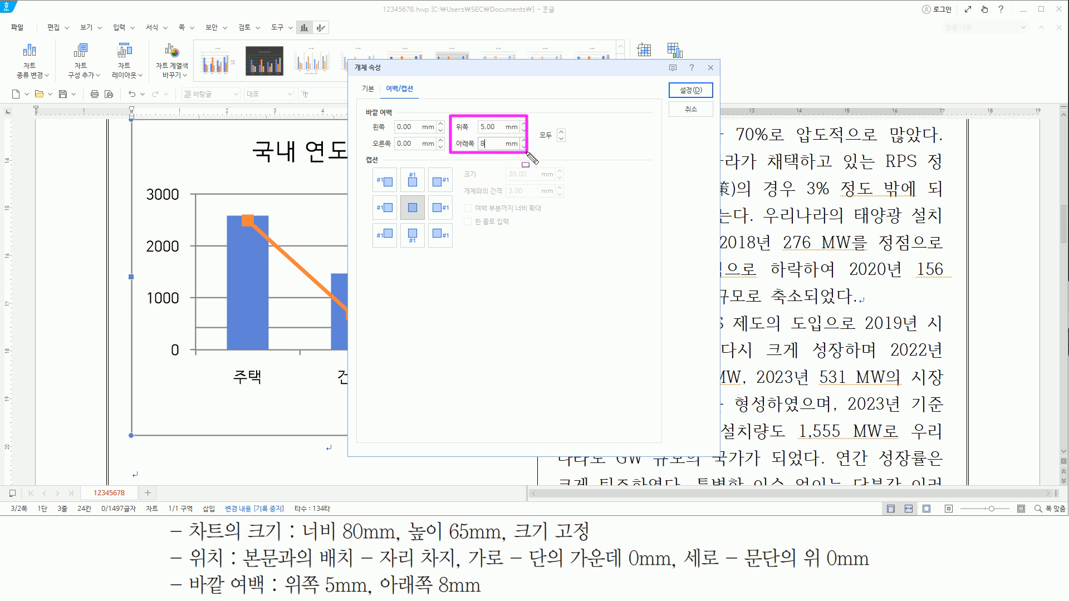
drag(362, 119, 407, 119)
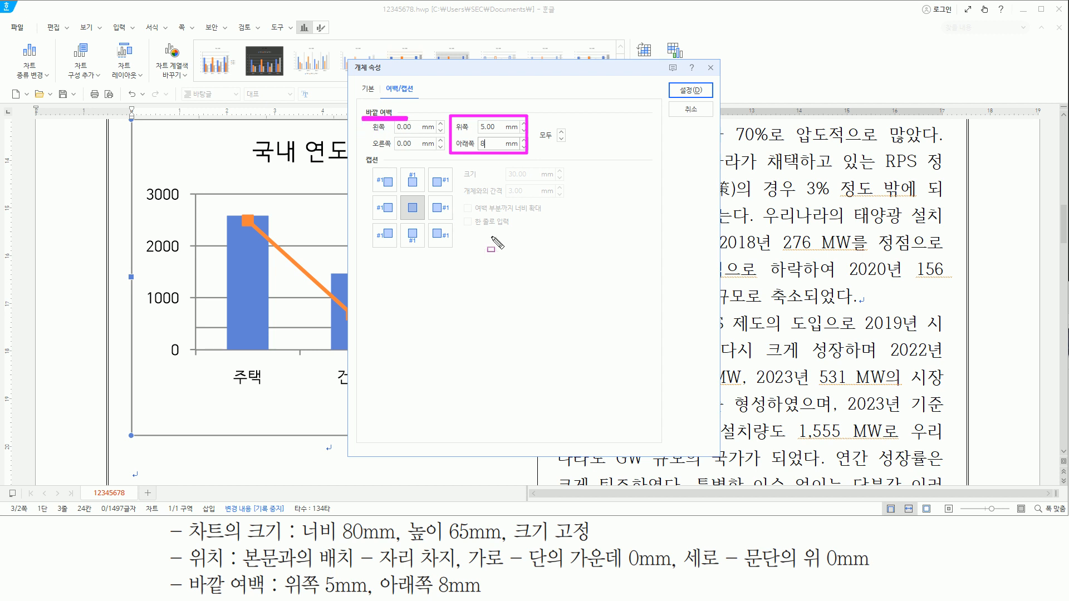
drag(671, 82, 711, 100)
key(Escape)
click(706, 96)
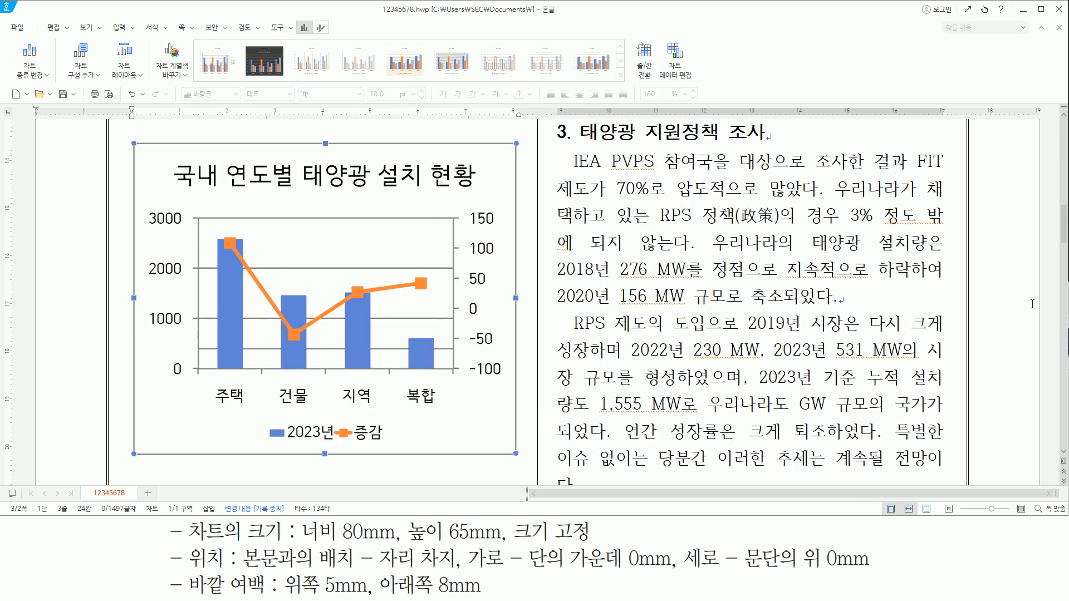
Step: Cut the chart and paste it into the empty paragraph directly below the table, above the heading 세계 태양광 시장 현황 분석
drag(1063, 220, 1065, 216)
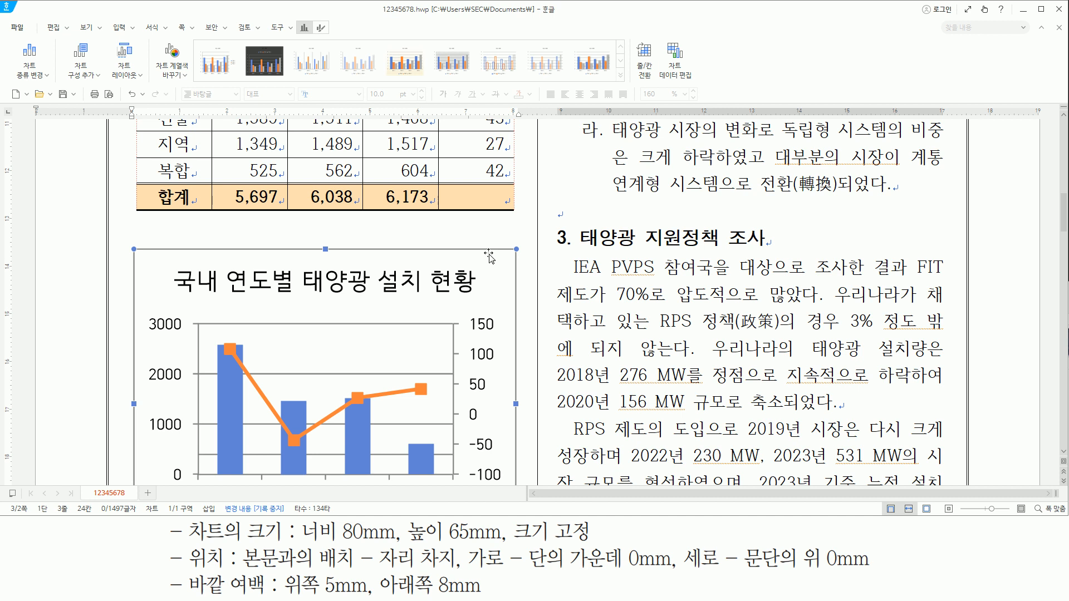
key(Delete)
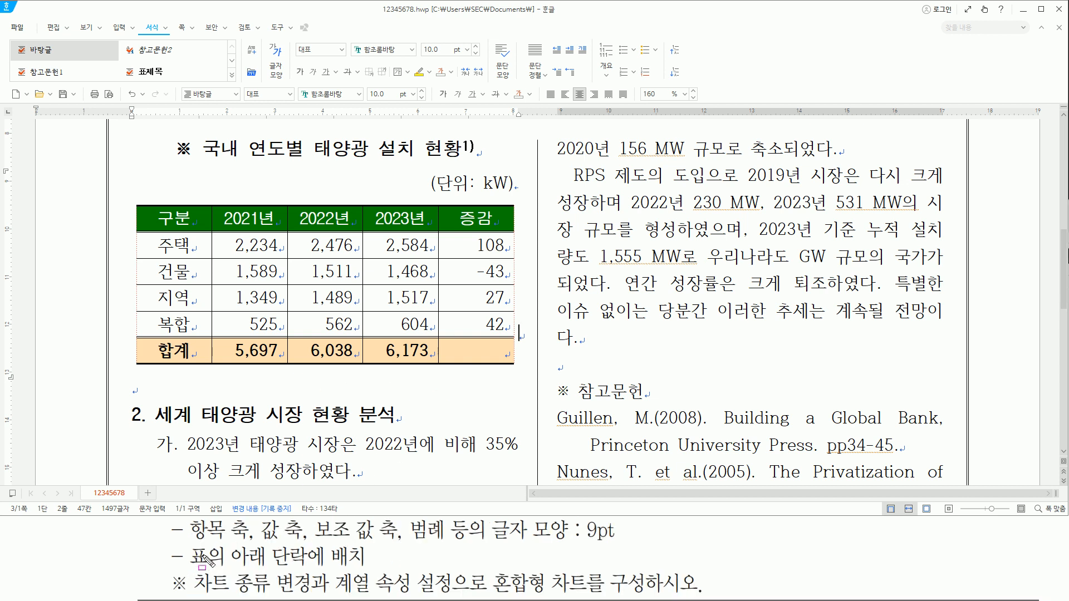
drag(188, 541, 210, 568)
drag(133, 203, 259, 272)
drag(372, 299, 515, 362)
drag(235, 564, 369, 568)
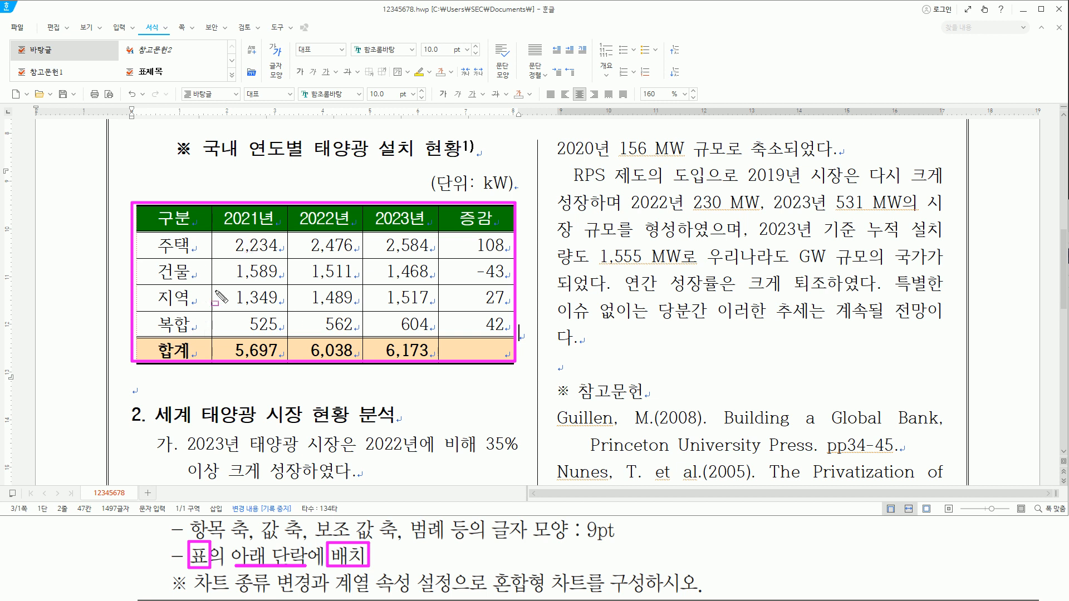
drag(128, 377, 141, 402)
key(Escape)
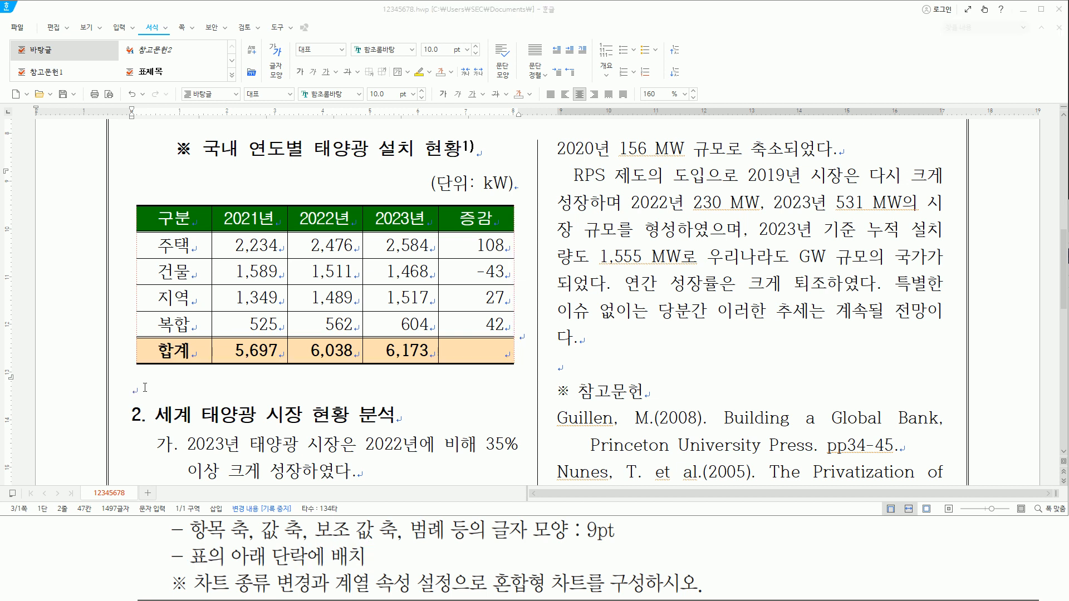
click(138, 395)
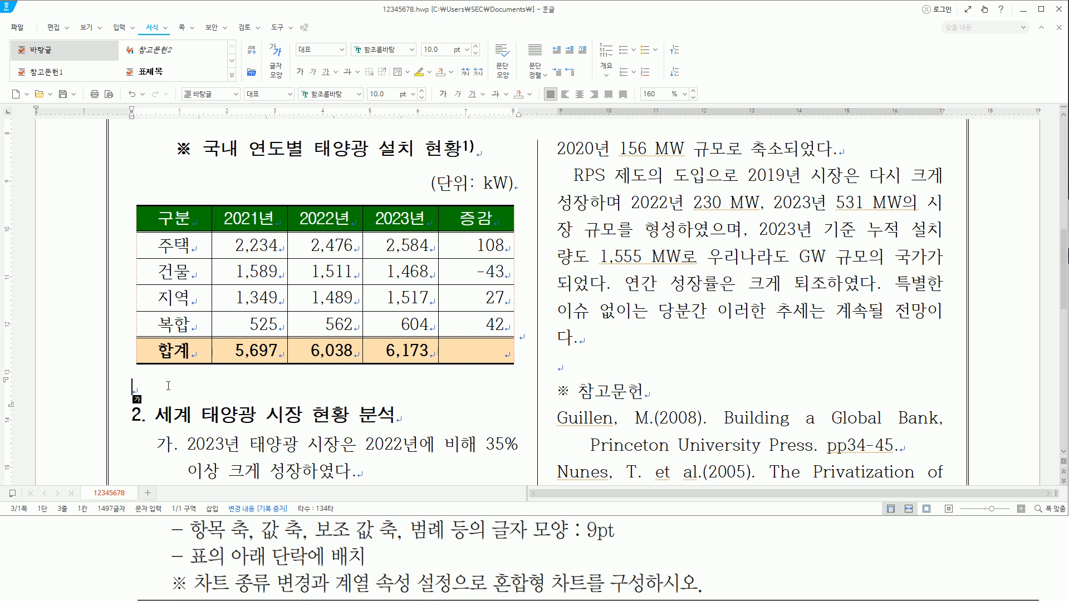
key(ctrl+v)
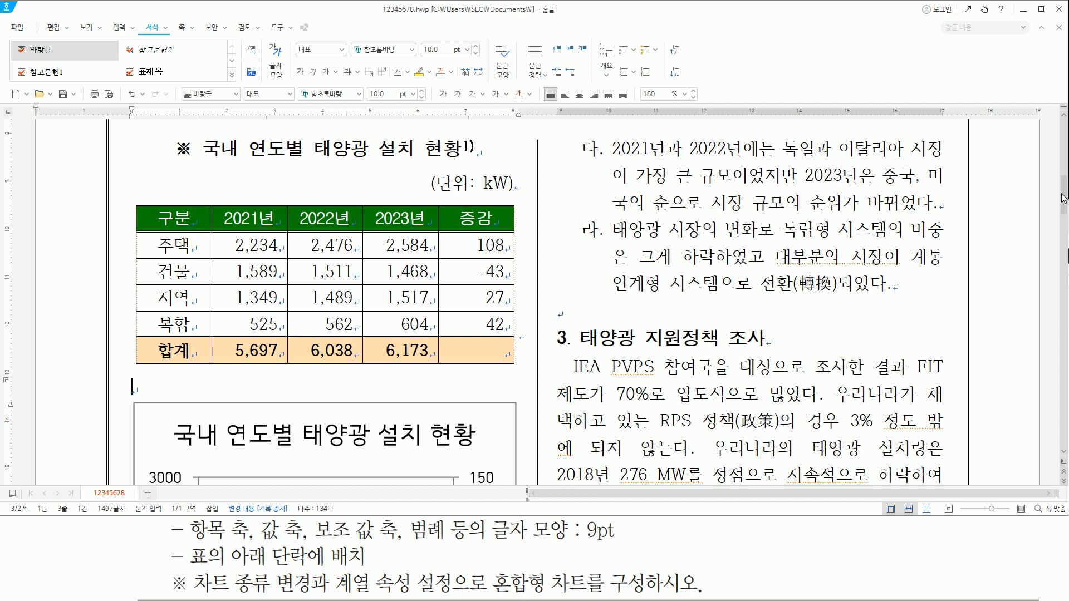
drag(1063, 189, 1066, 216)
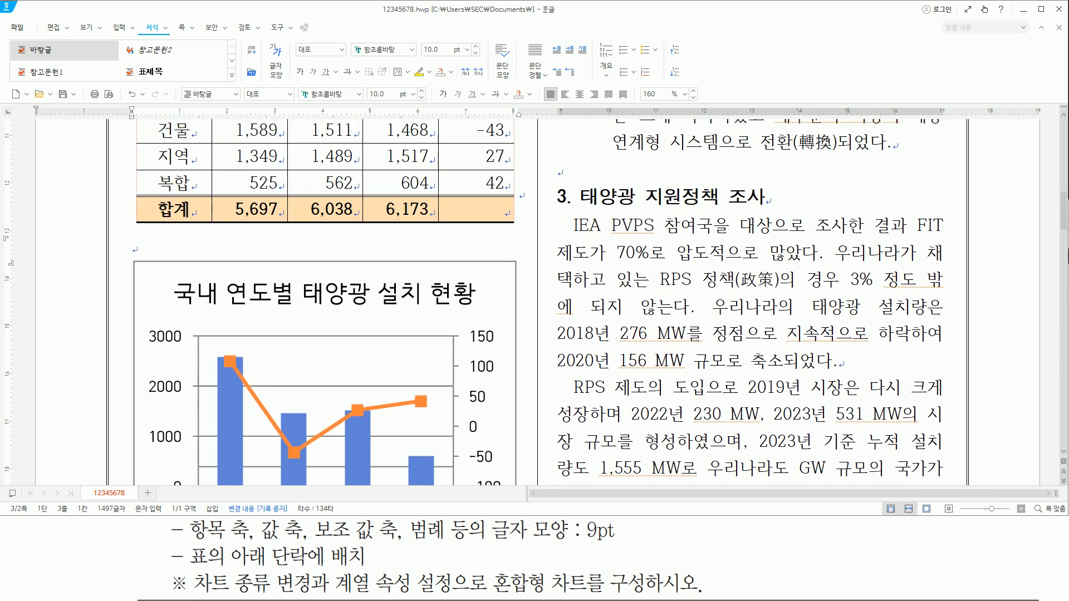